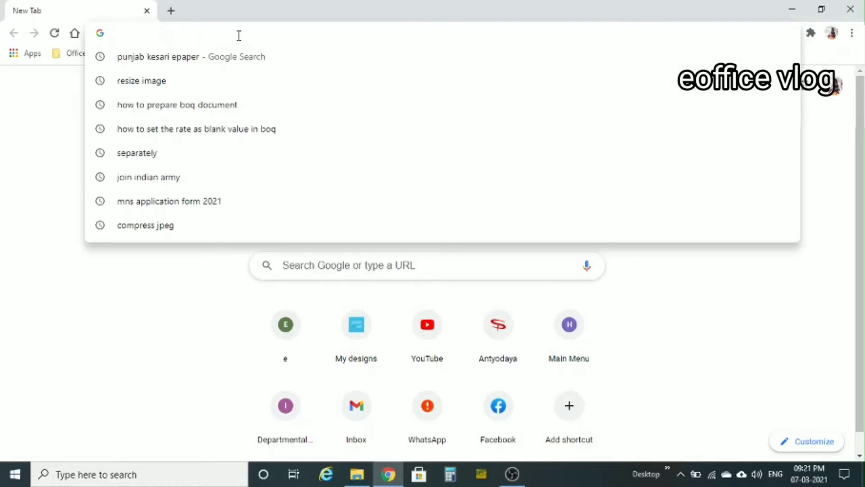
Search Google for 'apply for pan card' and open the NSDL Online PAN Application result
text(a)
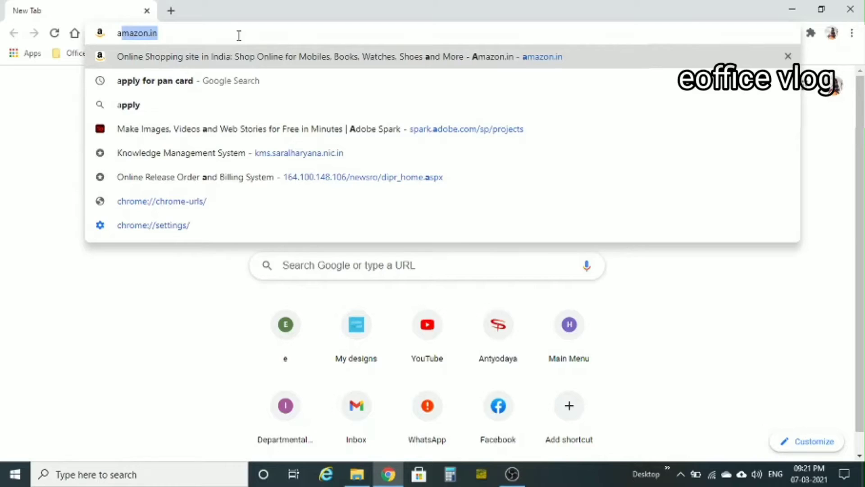
text(ppl)
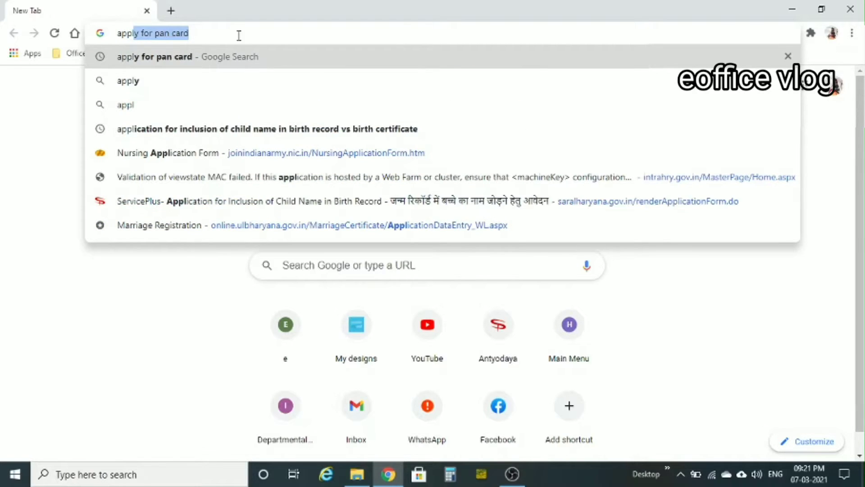
key(Return)
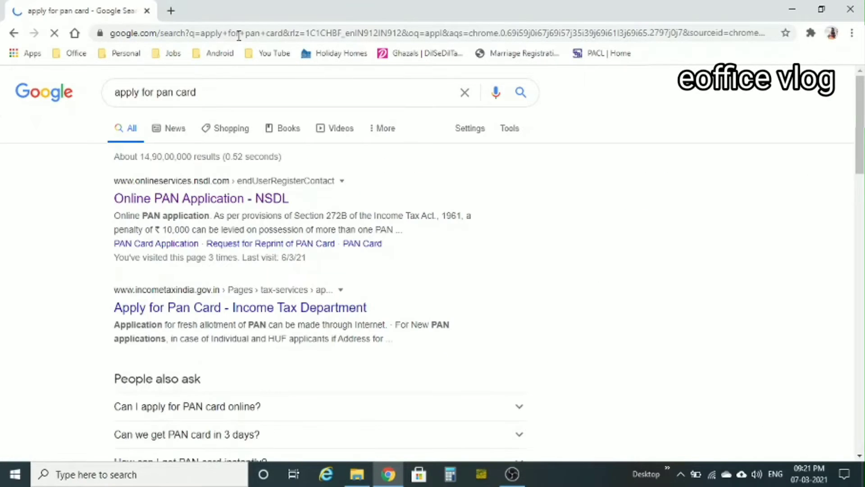
click(182, 201)
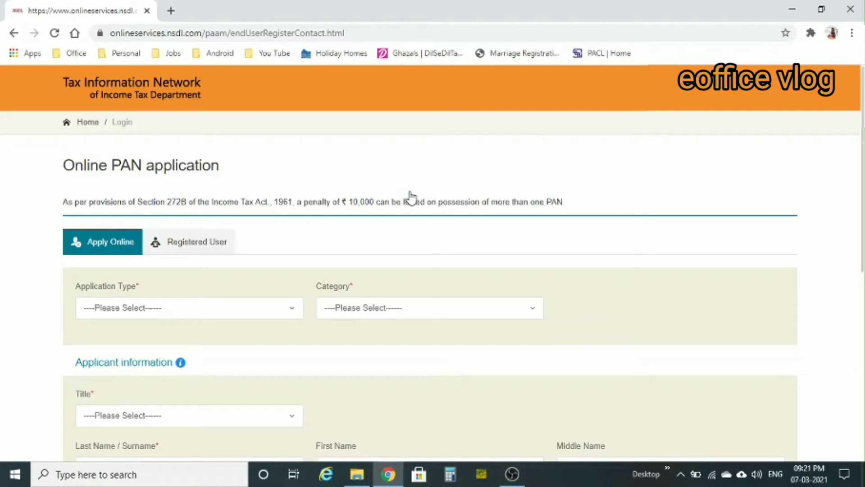
Choose 'New PAN - Indian Citizen (Form 49A)' as application type and INDIVIDUAL as category
click(245, 311)
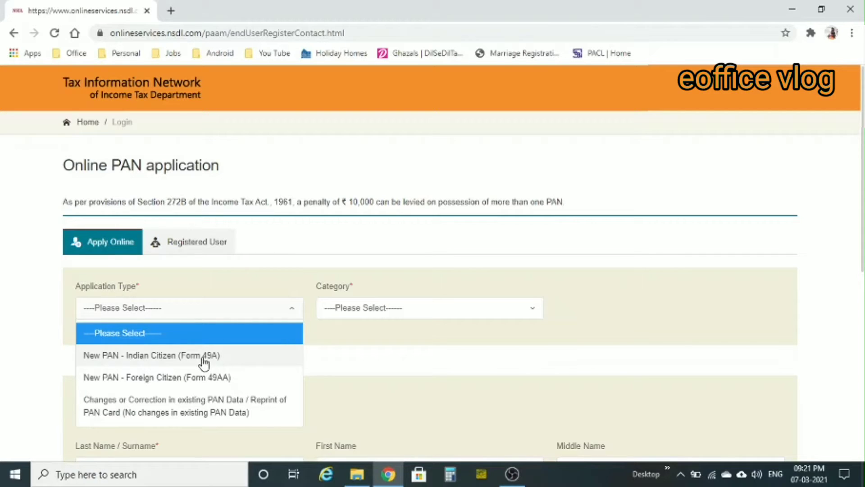
click(181, 358)
click(433, 309)
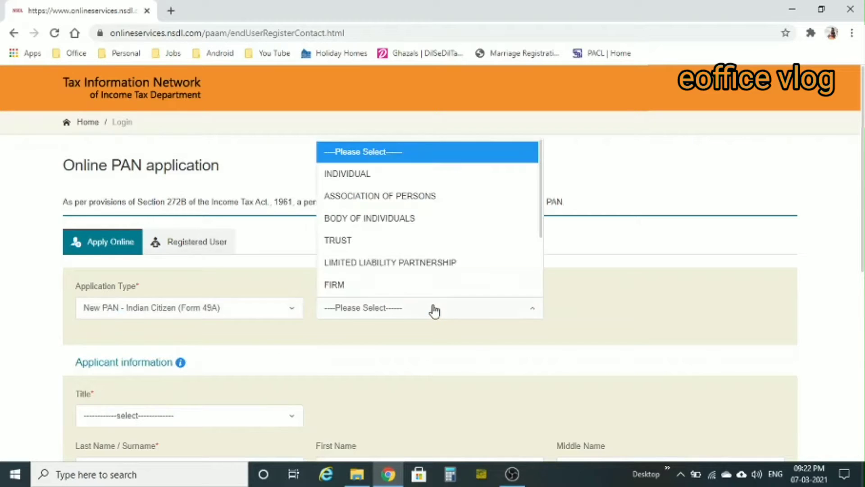
click(375, 185)
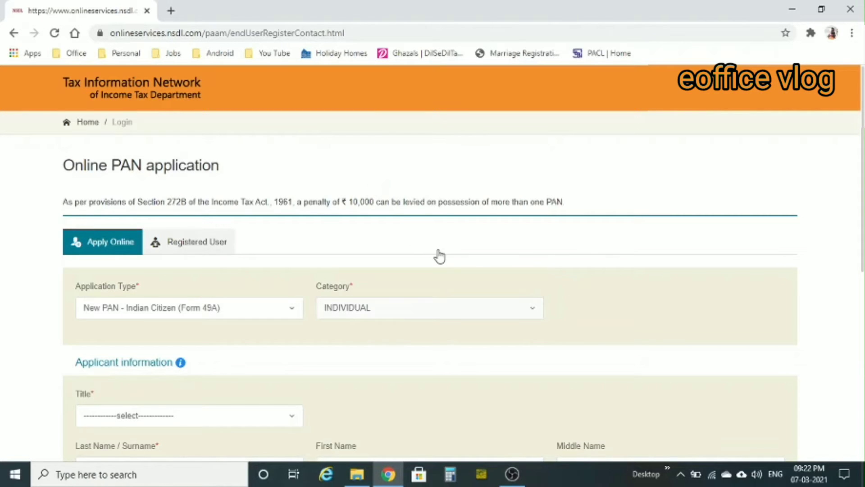
scroll(438, 255, down, 5)
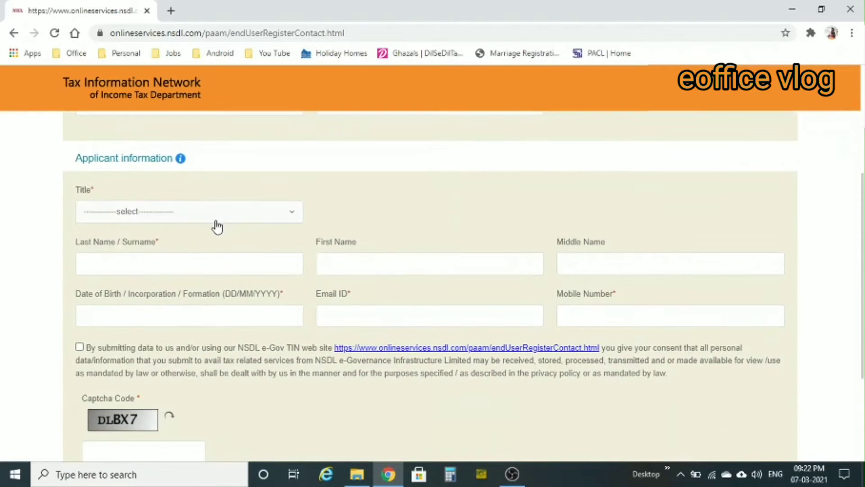
Select Smt as the title and enter the applicant's surname and first name
click(216, 221)
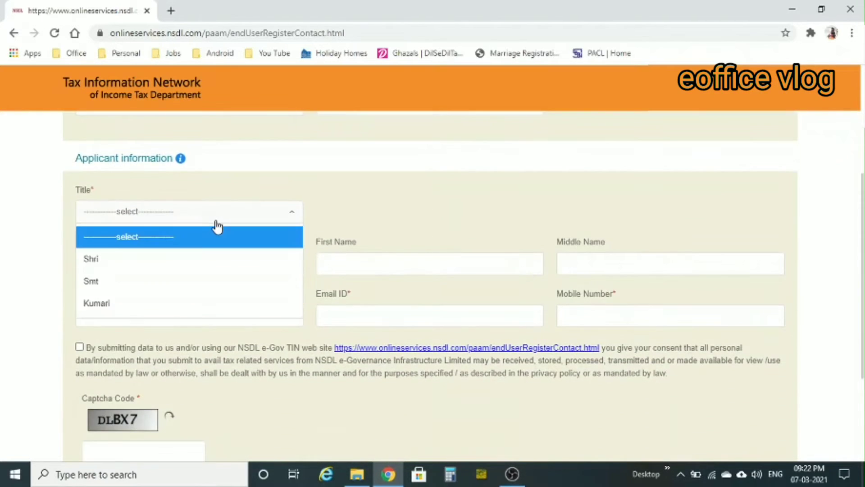
click(115, 280)
click(142, 258)
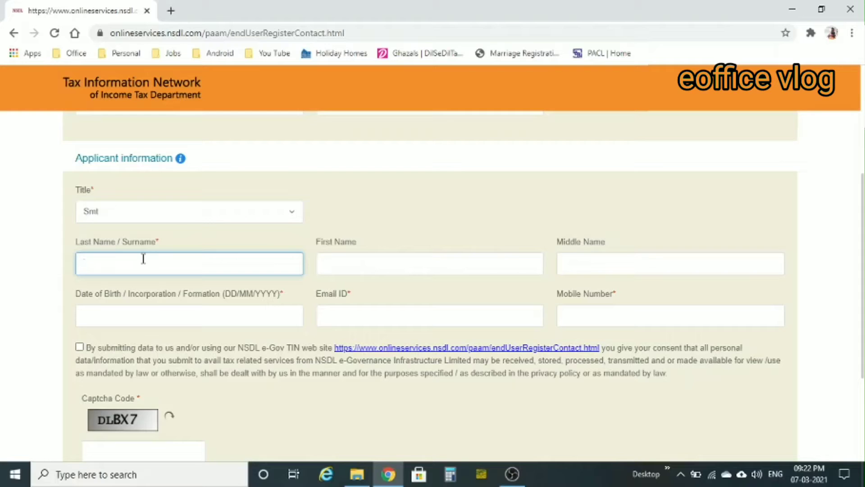
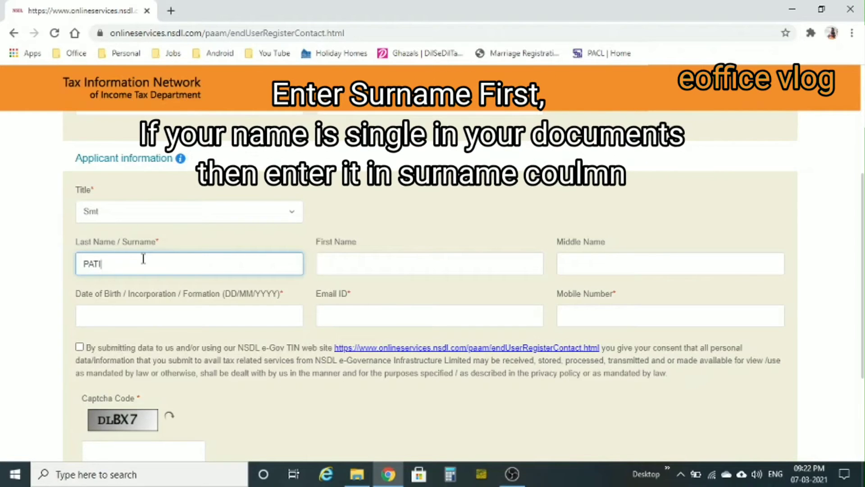
click(431, 261)
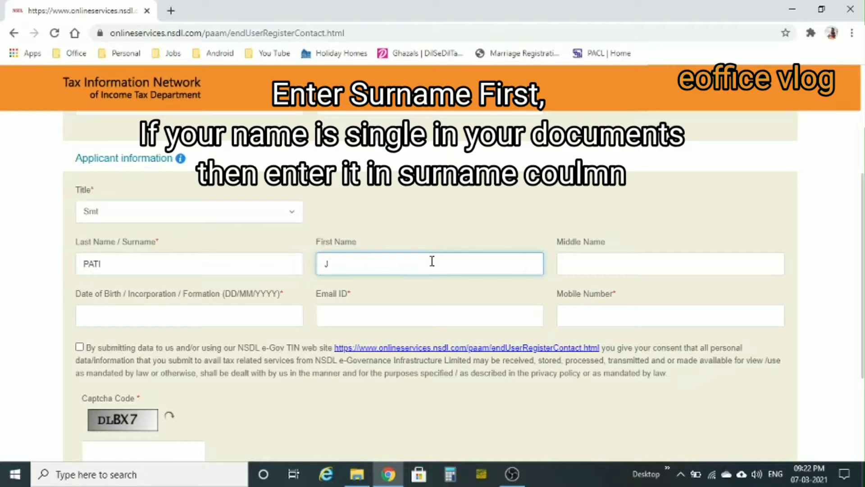
Pick the applicant's birth year and day in the calendar and accept the data-sharing consent
click(189, 315)
click(189, 361)
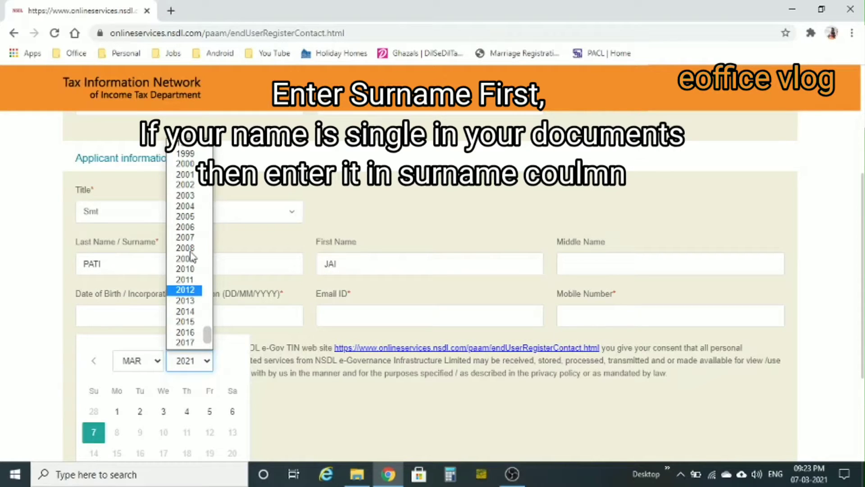
scroll(192, 255, up, 4)
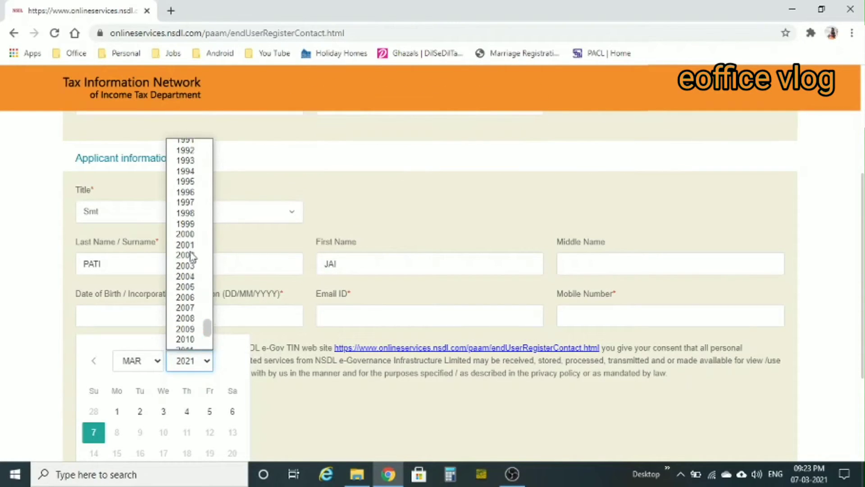
click(191, 256)
click(141, 416)
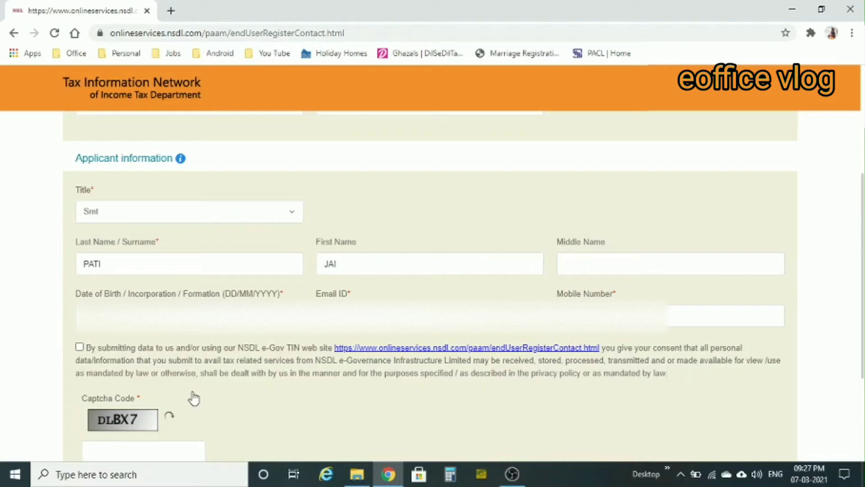
click(79, 347)
Enter the captcha code and submit the registration details
scroll(266, 445, down, 3)
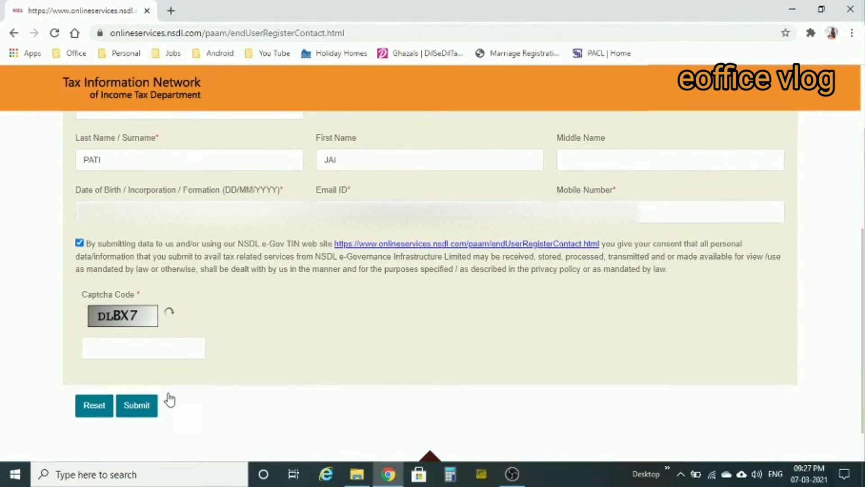
click(144, 352)
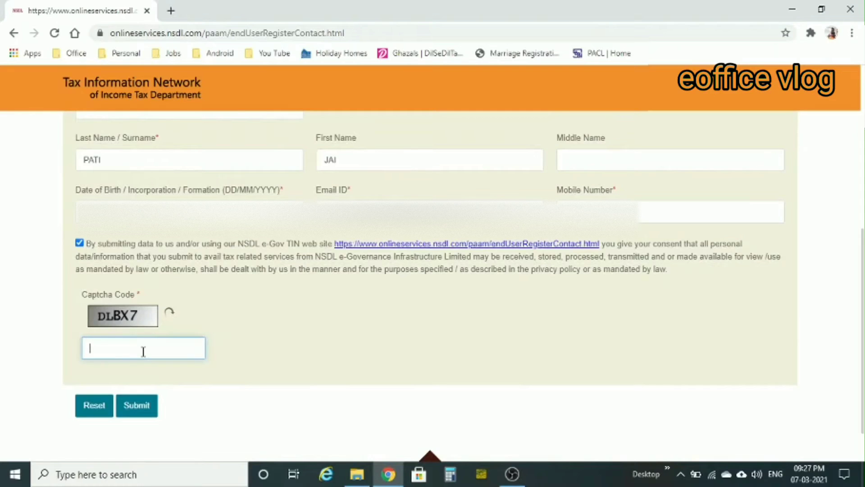
text(DLBX7)
click(147, 409)
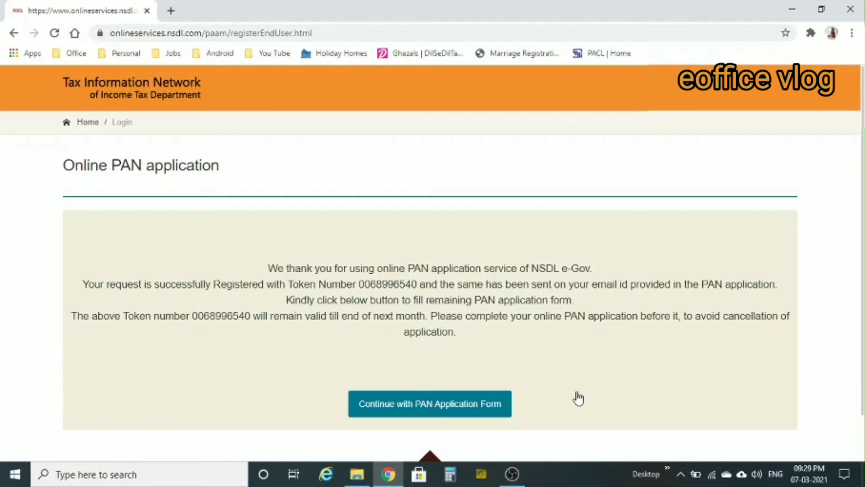
Review the token confirmation page and continue with the PAN application form
scroll(575, 404, down, 1)
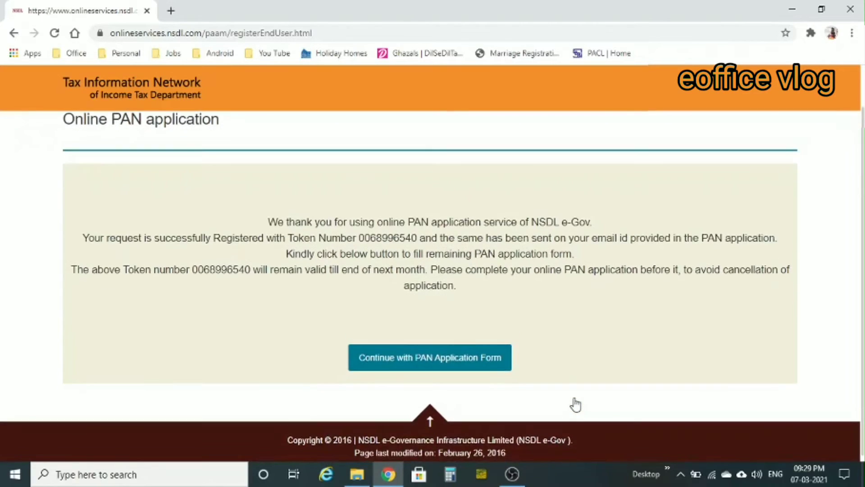
scroll(575, 404, up, 1)
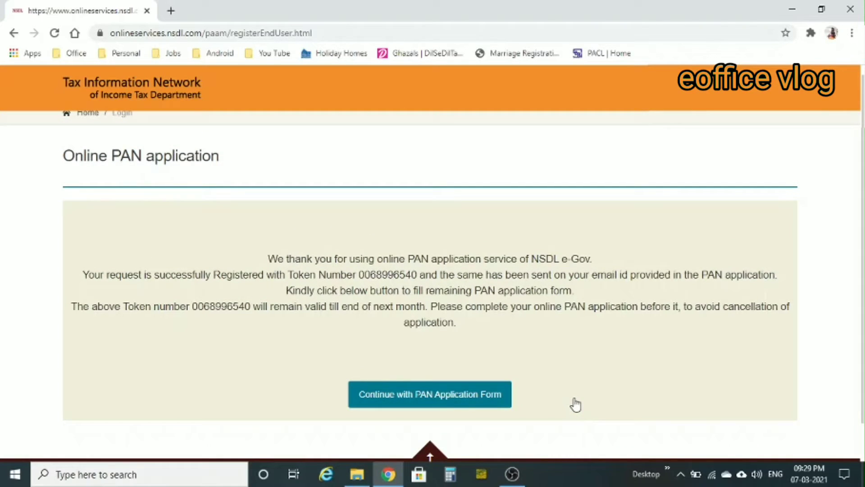
click(437, 406)
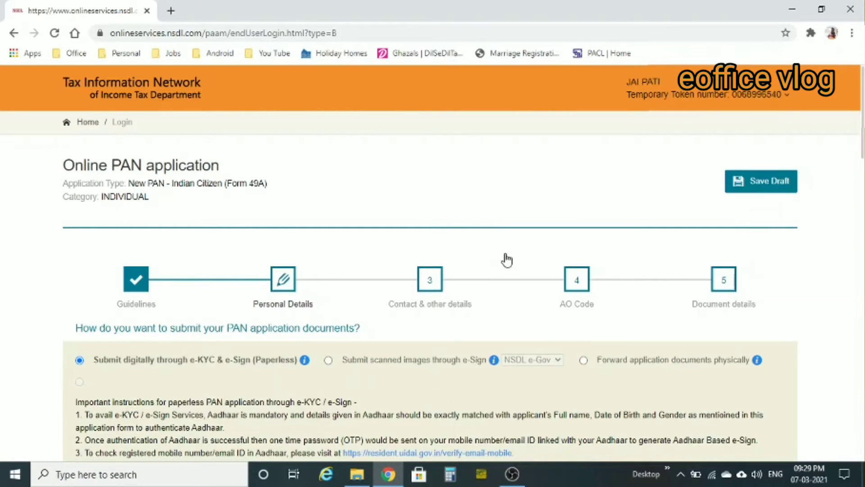
scroll(507, 260, down, 2)
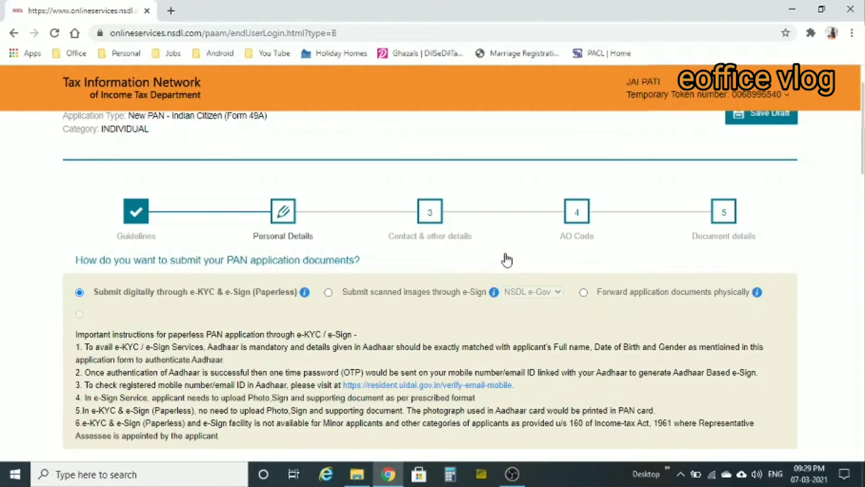
drag(507, 260, 442, 332)
click(442, 336)
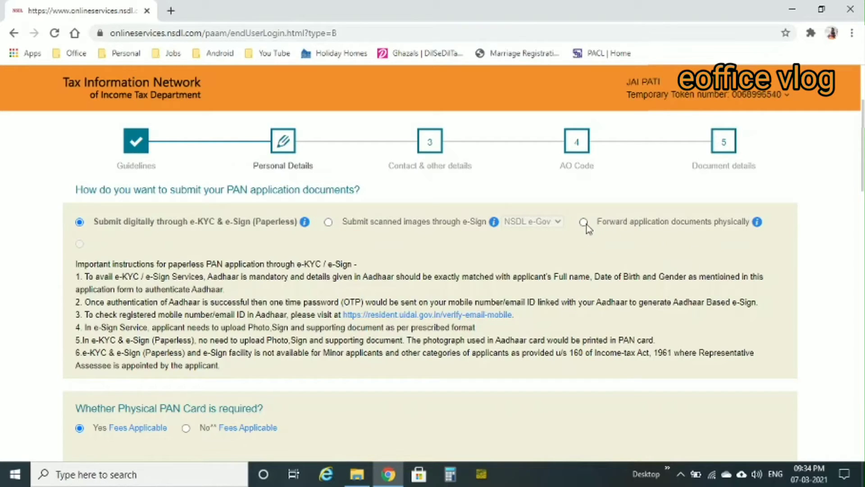
scroll(591, 267, down, 4)
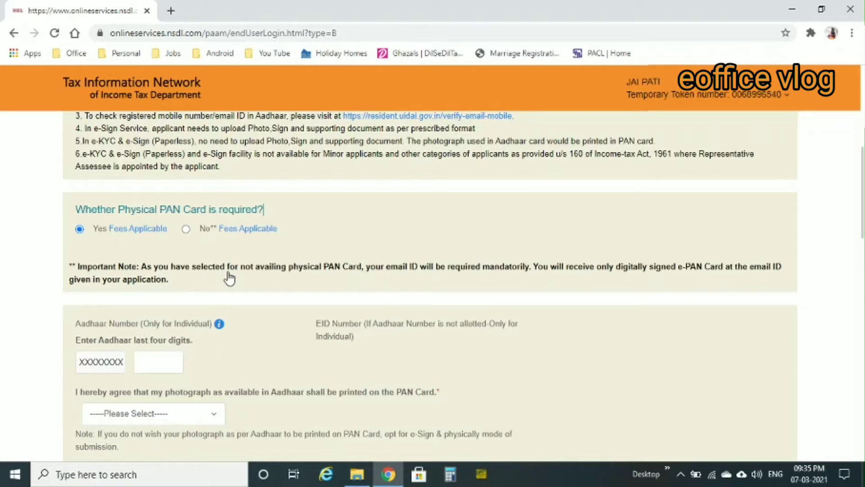
Enter the last four digits of the applicant's Aadhaar number
scroll(293, 344, down, 1)
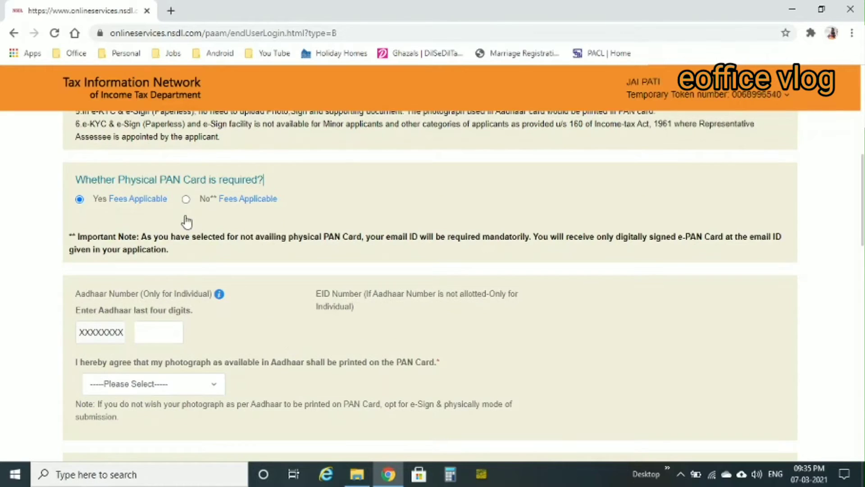
scroll(230, 322, down, 3)
click(154, 232)
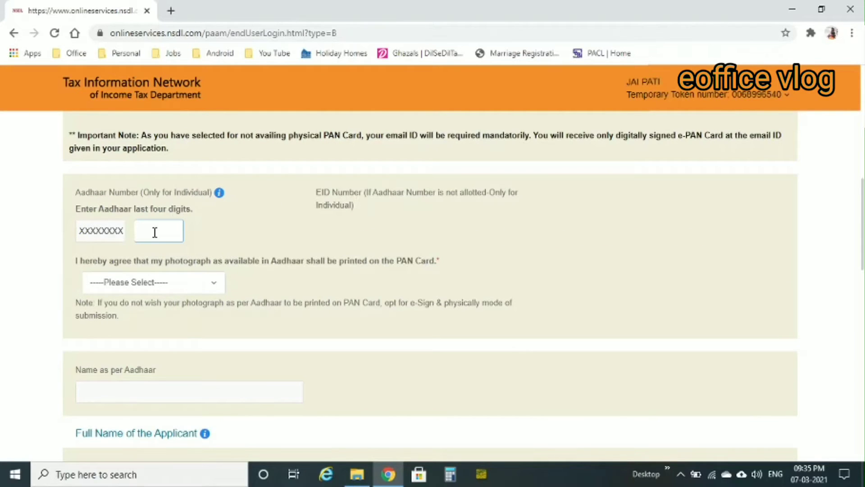
Keep Yes for printing the Aadhaar photograph on the PAN card
scroll(279, 189, down, 1)
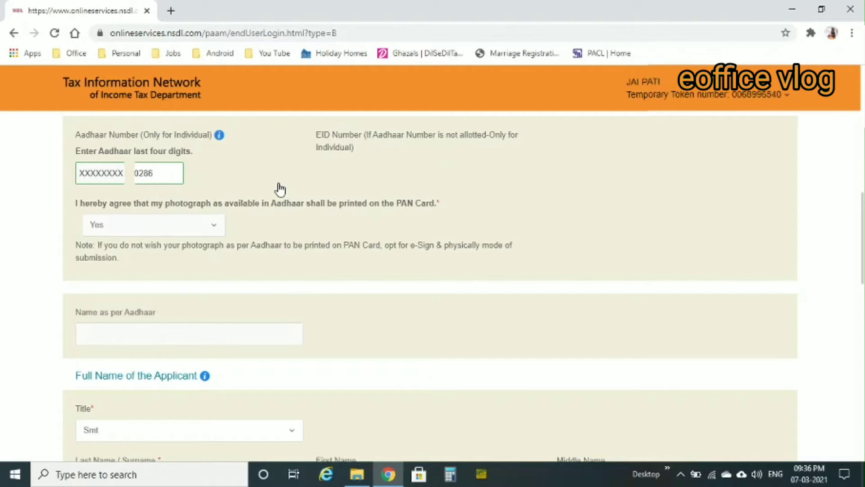
click(215, 233)
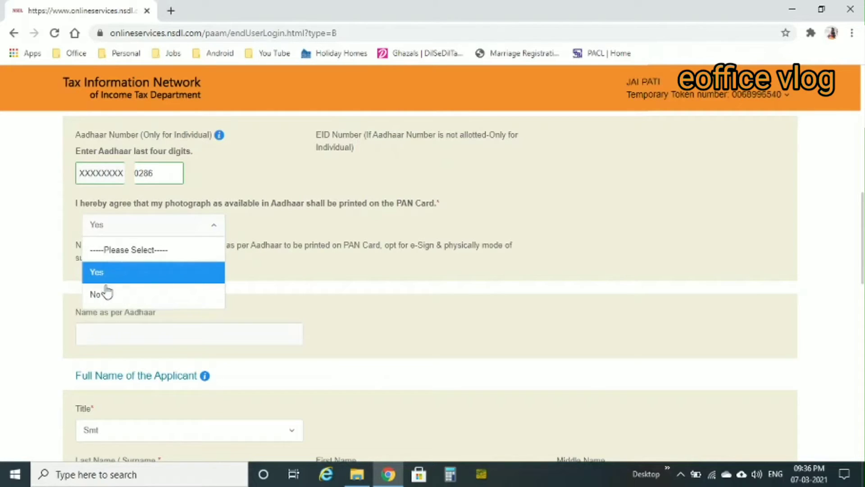
click(267, 242)
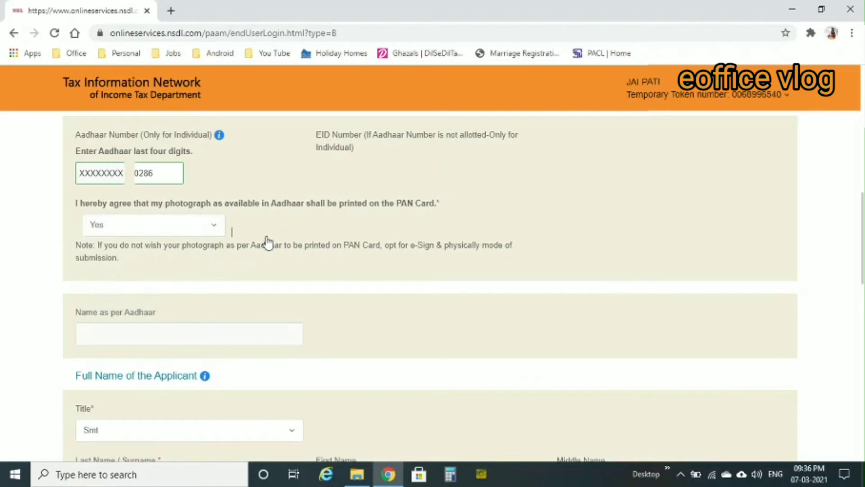
scroll(267, 242, up, 8)
scroll(267, 242, up, 1)
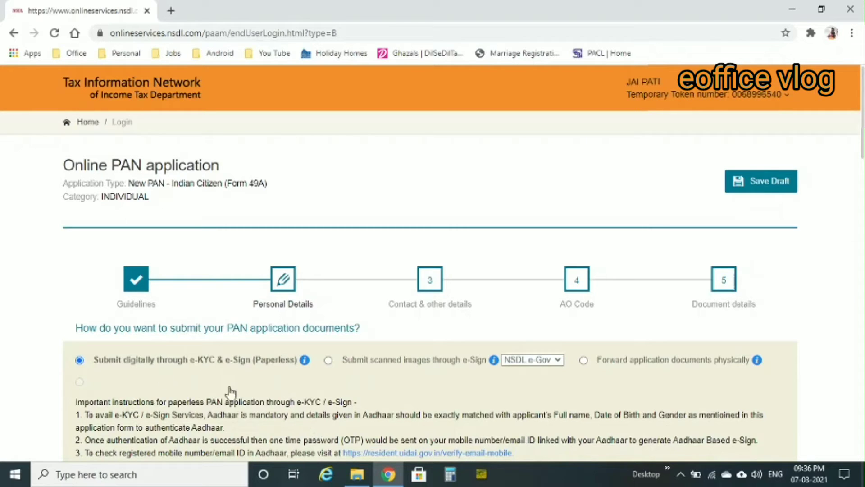
scroll(229, 403, down, 2)
scroll(229, 403, down, 10)
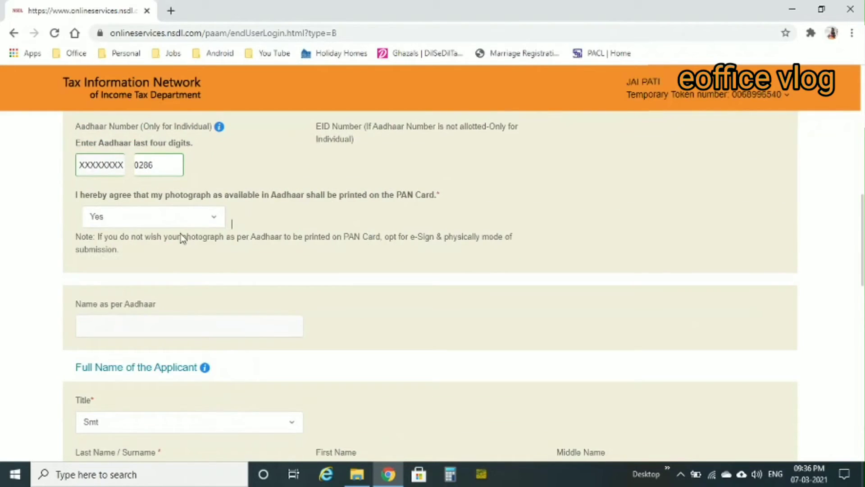
click(217, 216)
click(102, 291)
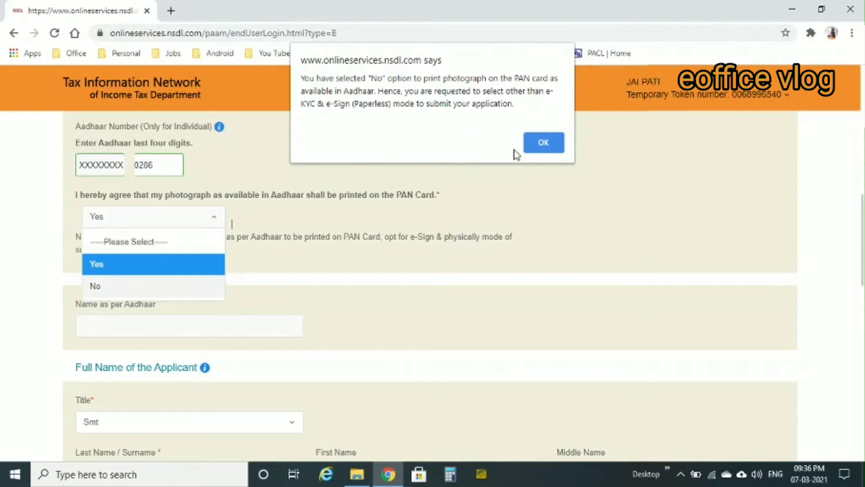
click(535, 147)
click(177, 224)
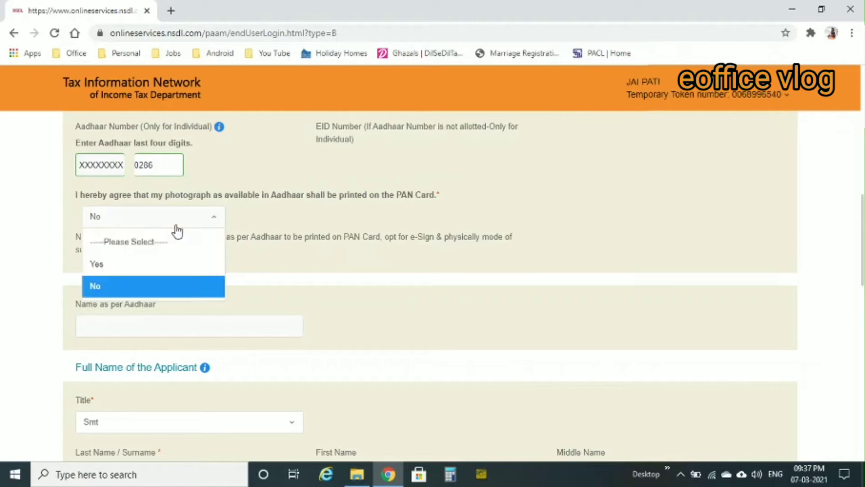
click(98, 264)
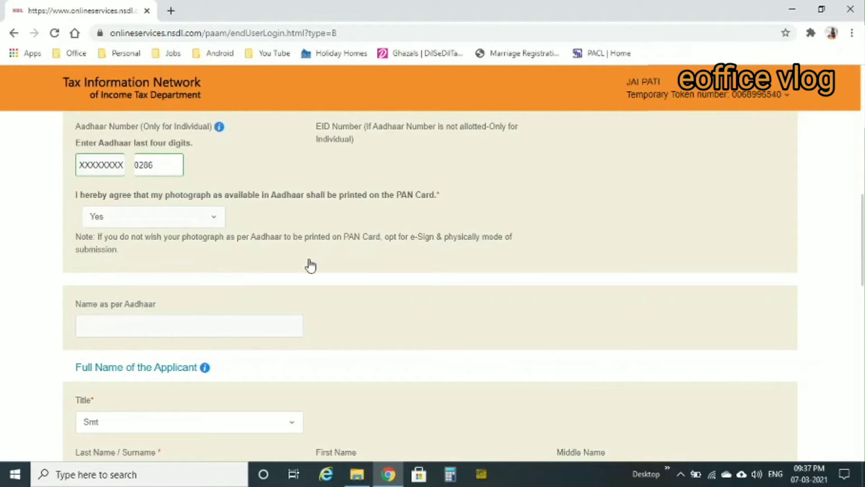
Set the applicant's gender to Female and scroll down to the Details of Parents fields
scroll(318, 254, down, 1)
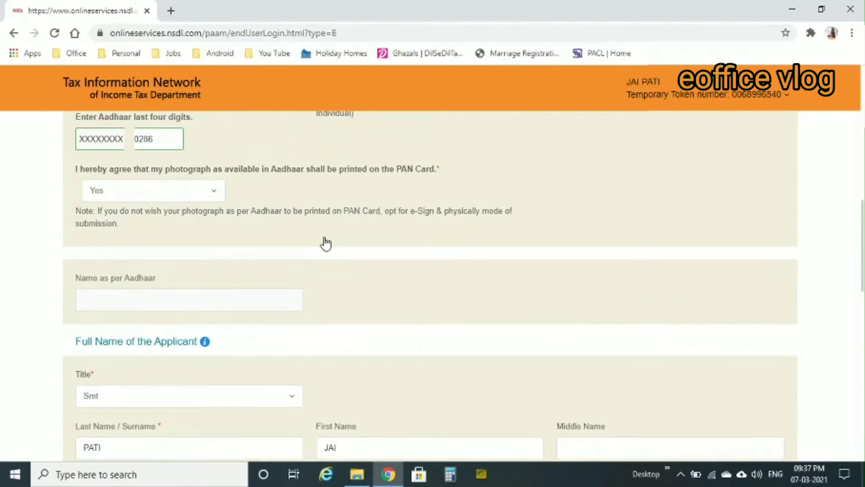
key(Tab)
scroll(304, 279, down, 3)
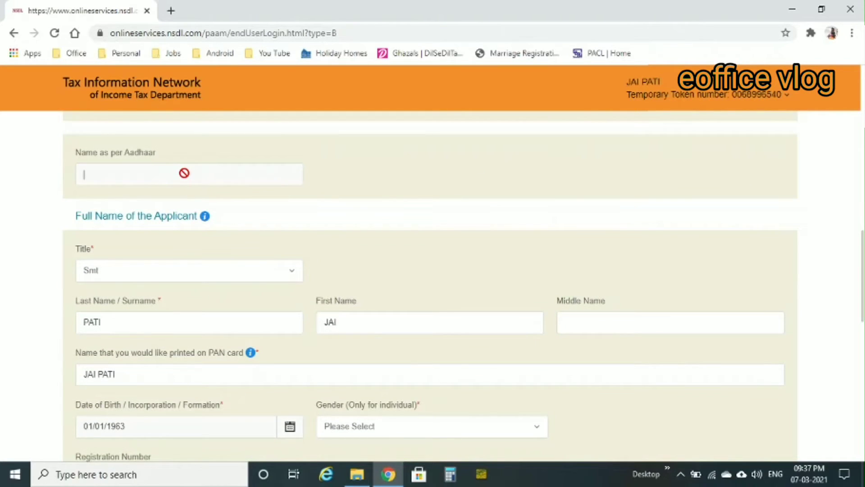
scroll(378, 243, up, 2)
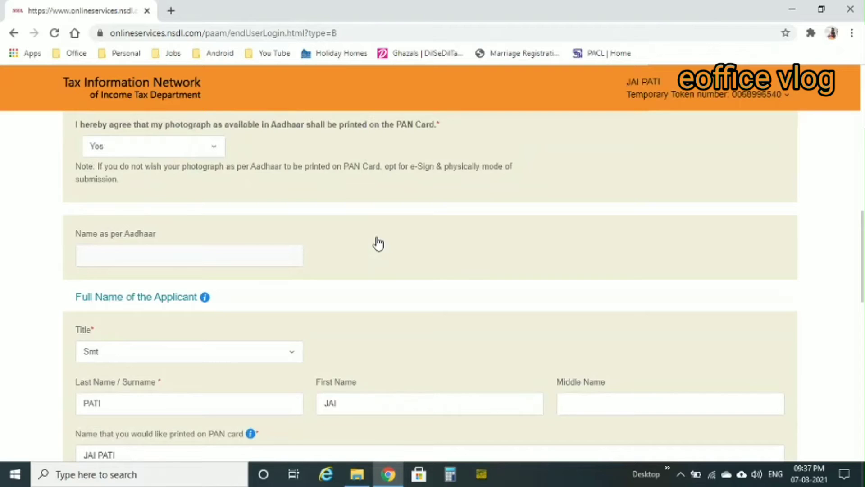
scroll(378, 243, down, 5)
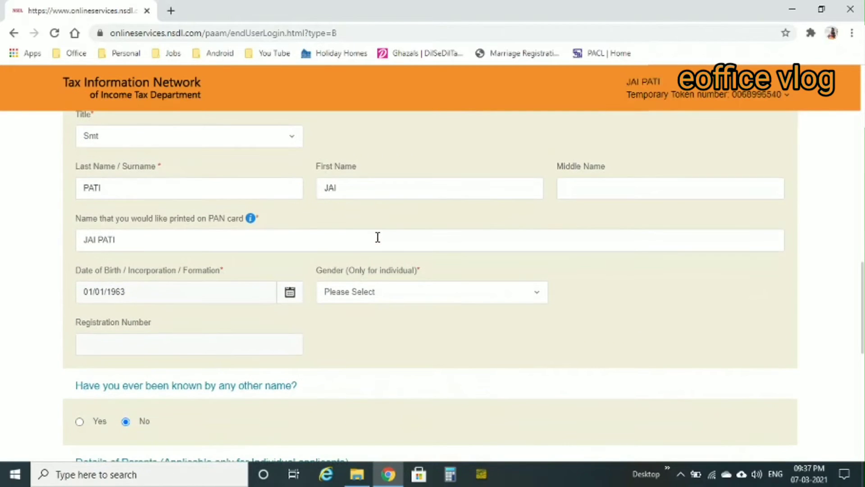
scroll(378, 237, down, 2)
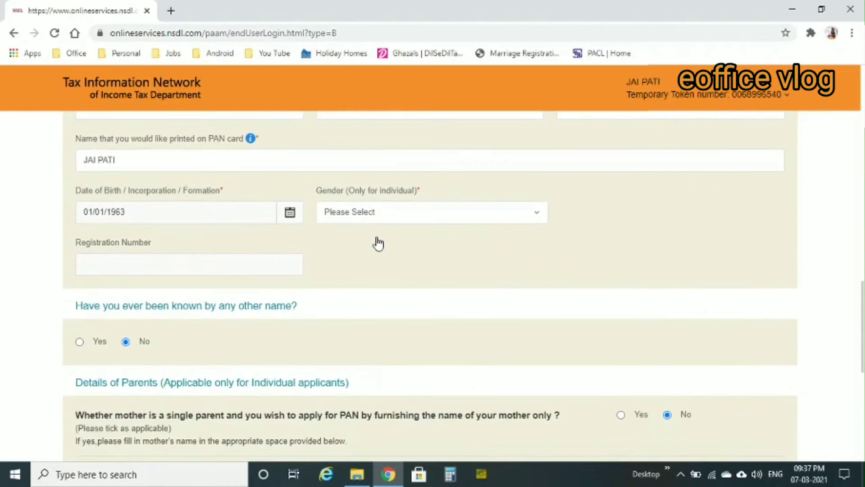
click(374, 212)
click(345, 283)
scroll(345, 289, down, 4)
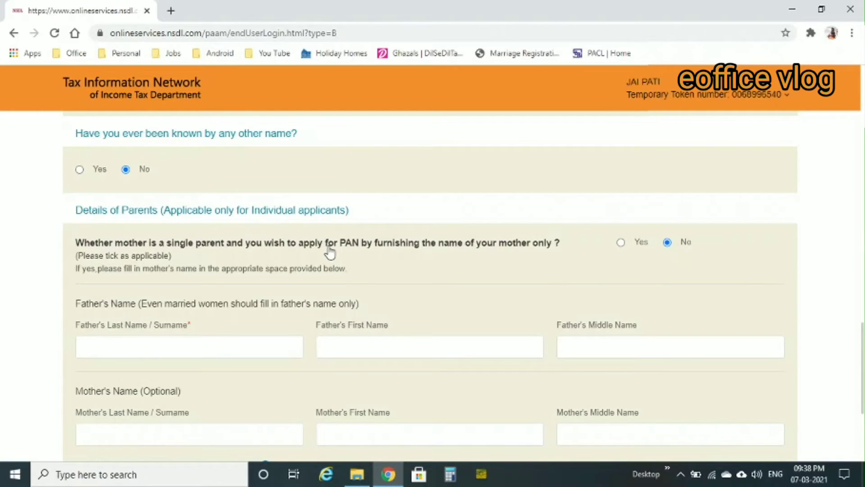
scroll(333, 252, down, 2)
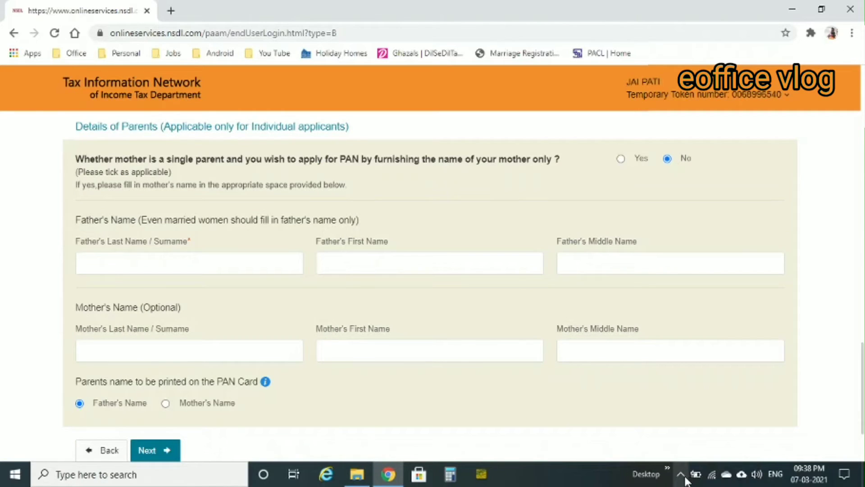
scroll(519, 341, down, 1)
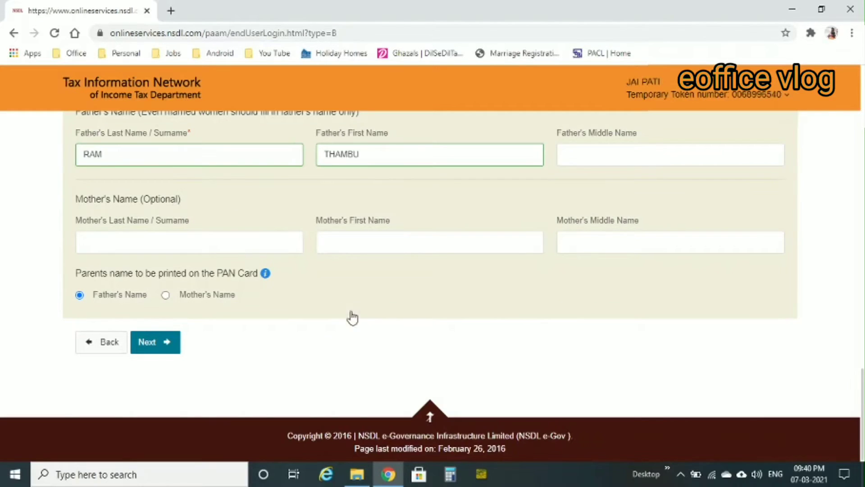
Go to Contact & other details and tick Income from Other sources
click(161, 342)
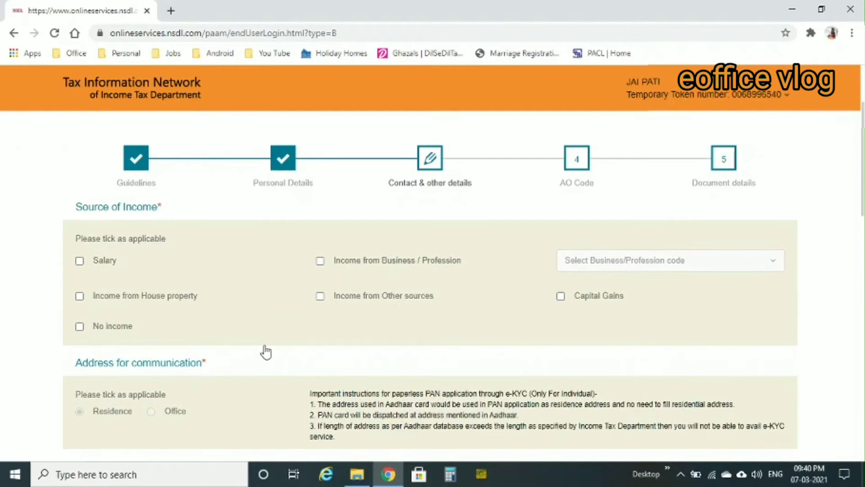
click(319, 295)
scroll(386, 275, down, 2)
scroll(386, 275, down, 5)
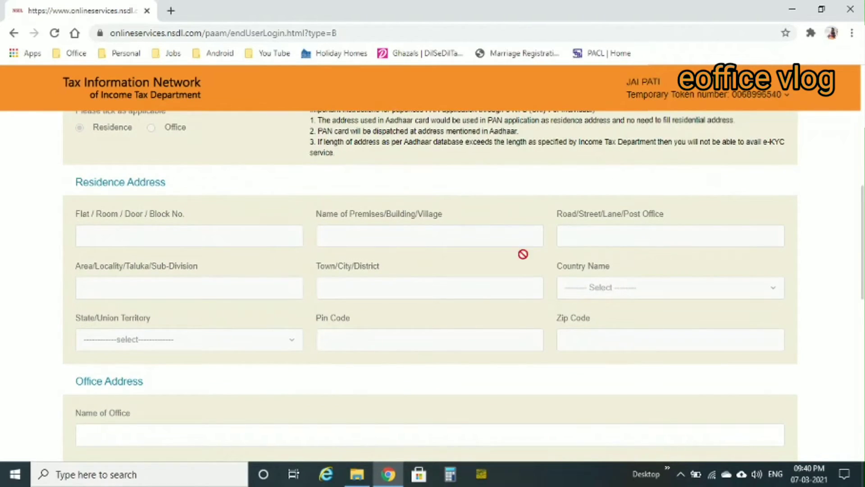
scroll(446, 341, down, 3)
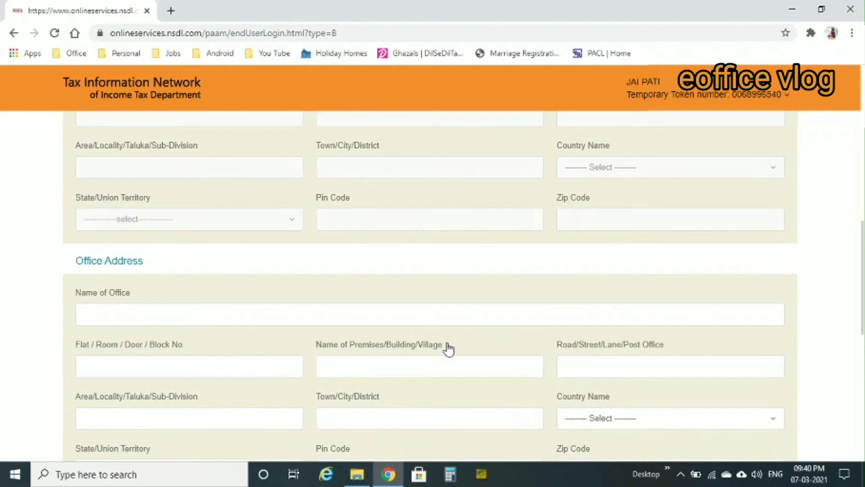
scroll(447, 347, down, 8)
Set the ISD country code to INDIA (91) and continue to the AO Code step
click(280, 238)
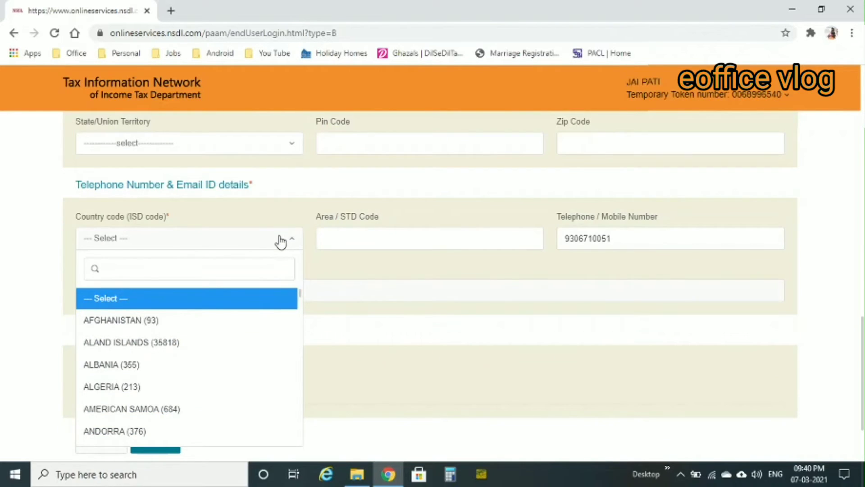
text(in)
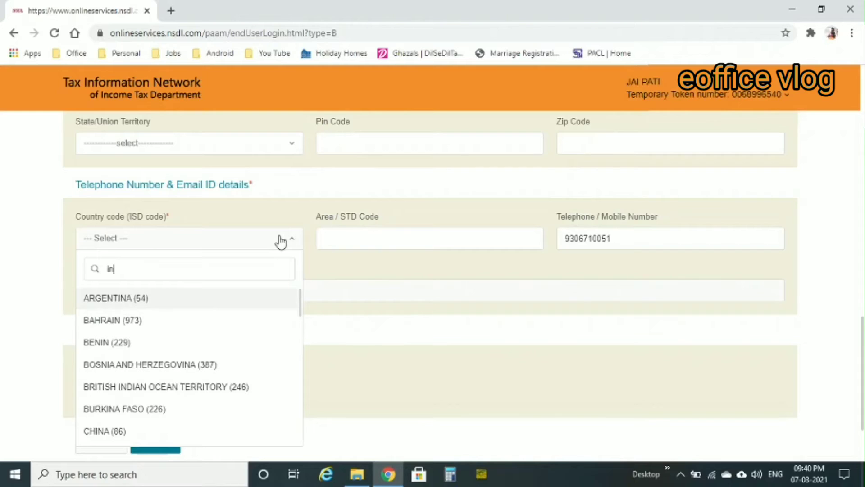
text(d)
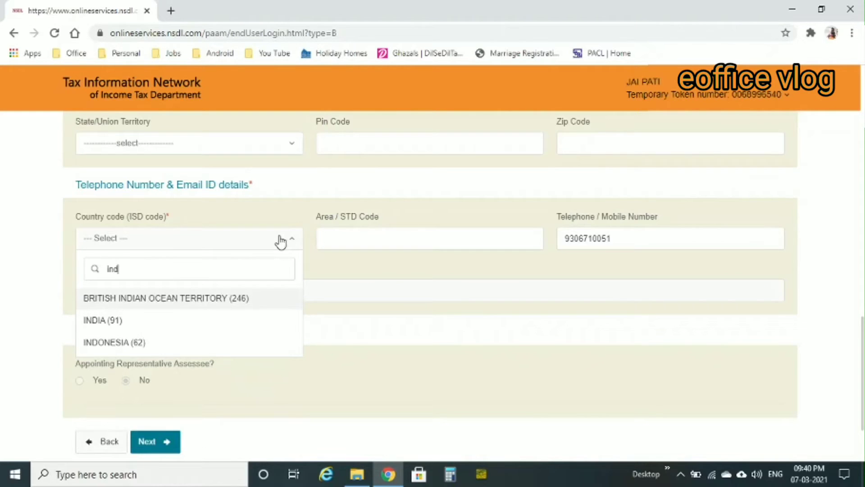
click(112, 324)
scroll(149, 374, down, 1)
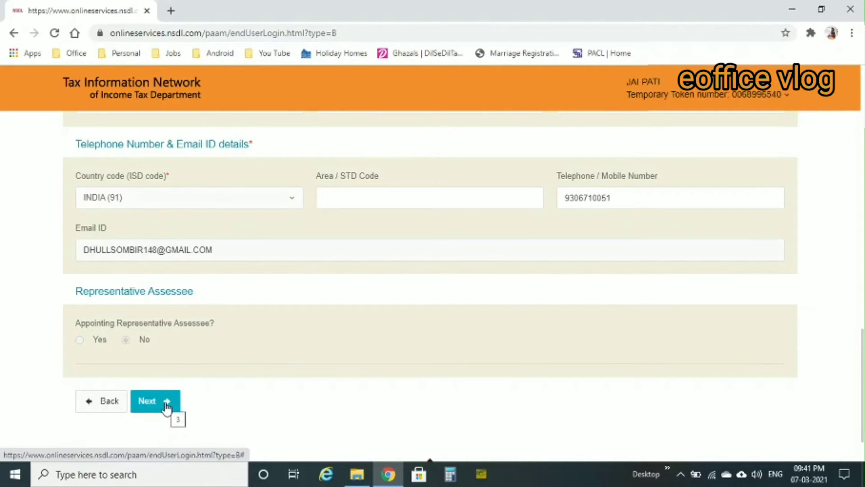
click(167, 407)
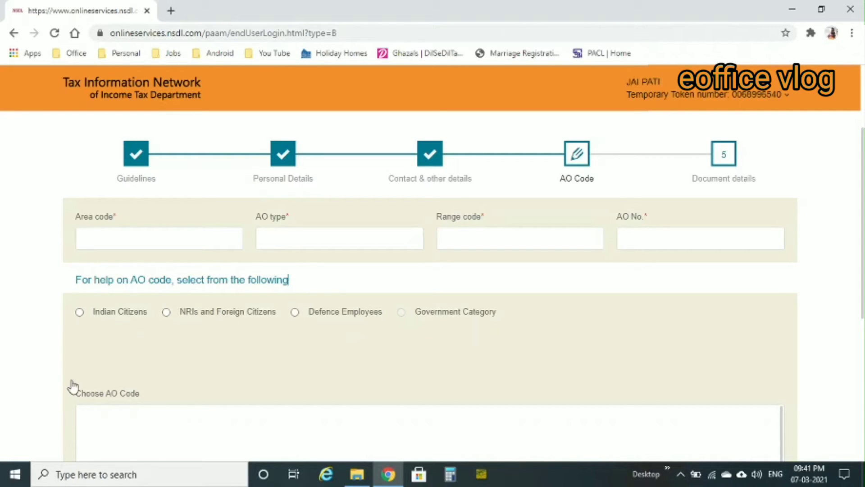
Look up AO codes for Indian Citizens with state HARYANA and city ROHTAK
click(79, 312)
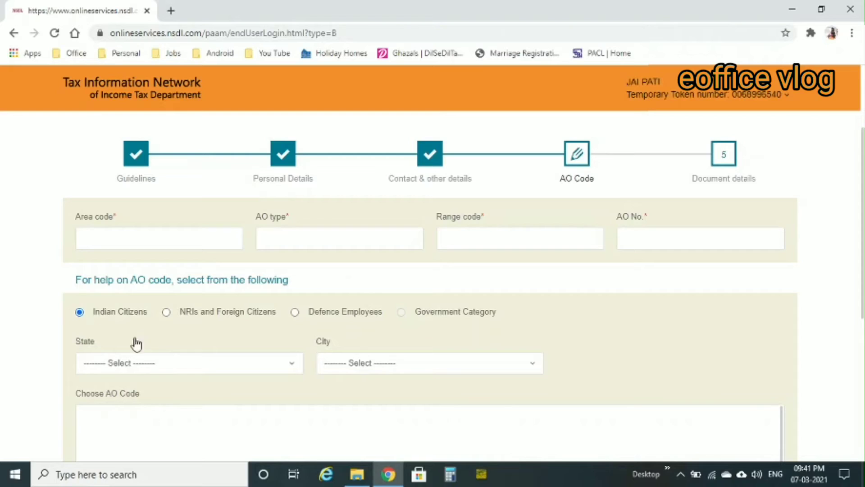
click(182, 373)
scroll(180, 323, down, 4)
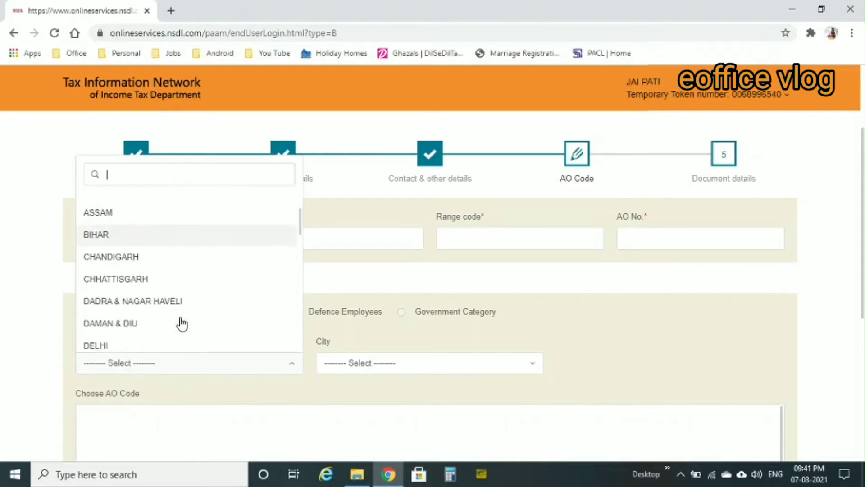
scroll(181, 323, down, 2)
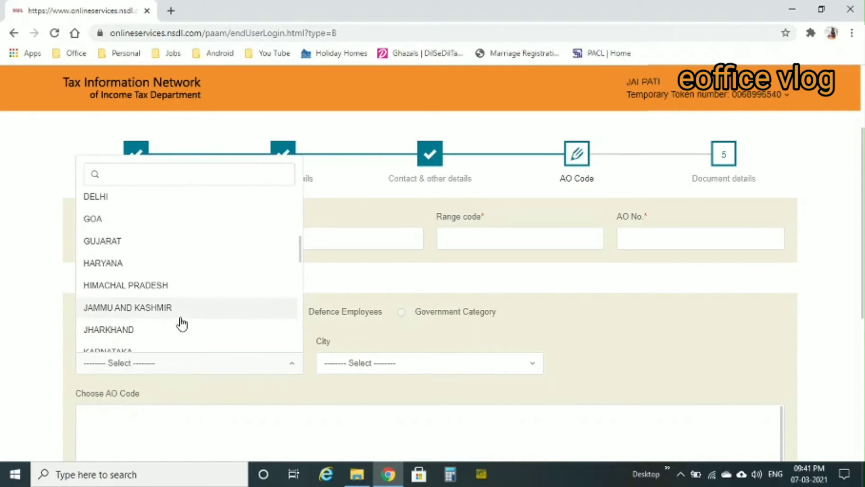
click(115, 266)
click(392, 373)
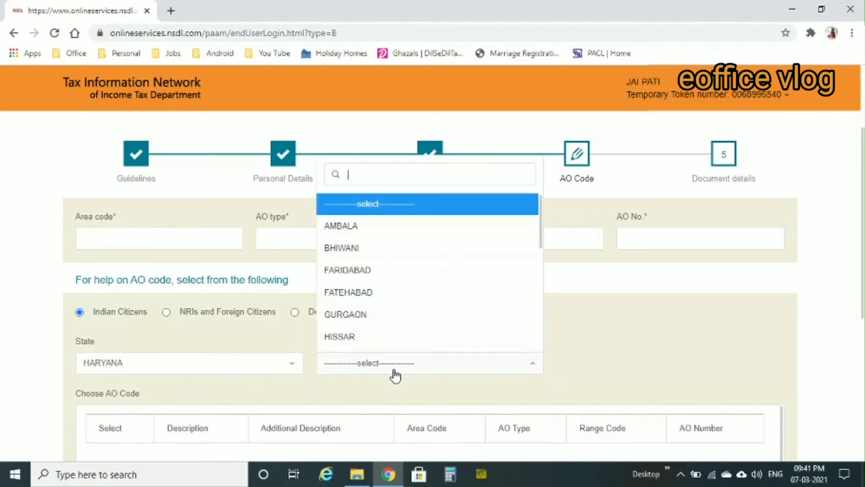
scroll(394, 351, down, 1)
scroll(396, 351, down, 5)
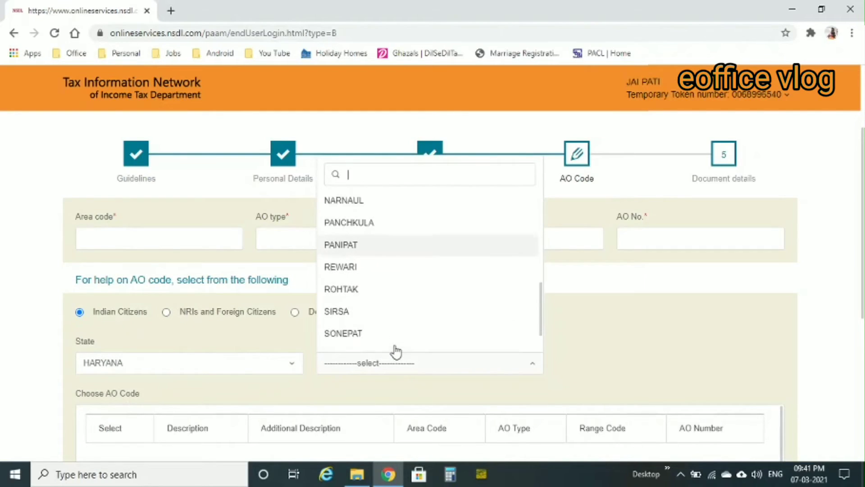
click(350, 283)
scroll(799, 288, down, 2)
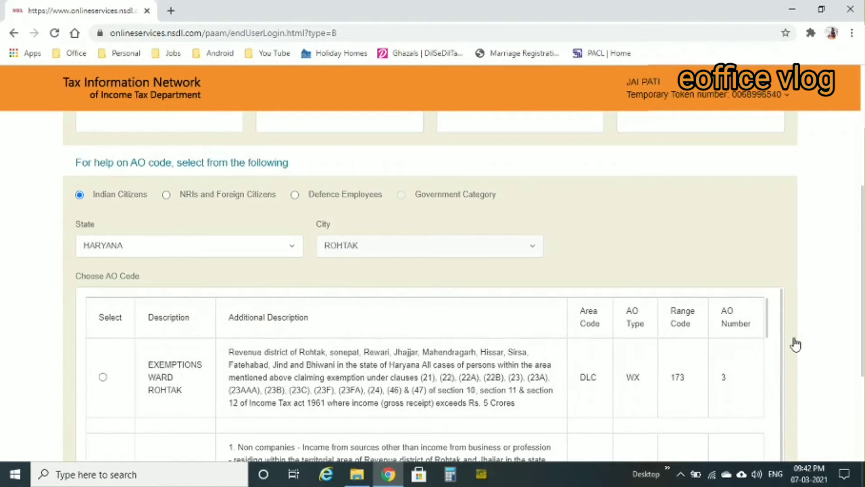
Dismiss the save-your-details alert and scroll through the Rohtak AO code rows to WARD 5 ROHTAK
scroll(795, 344, down, 1)
scroll(794, 344, down, 2)
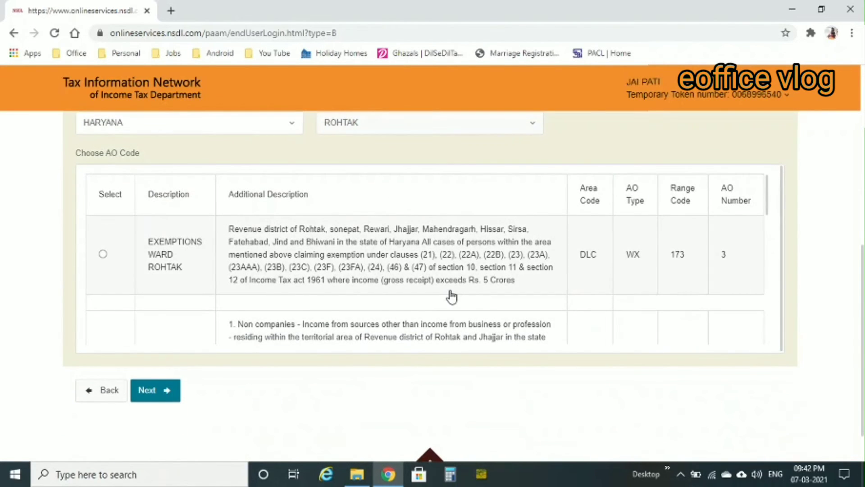
scroll(451, 296, down, 1)
scroll(450, 295, down, 3)
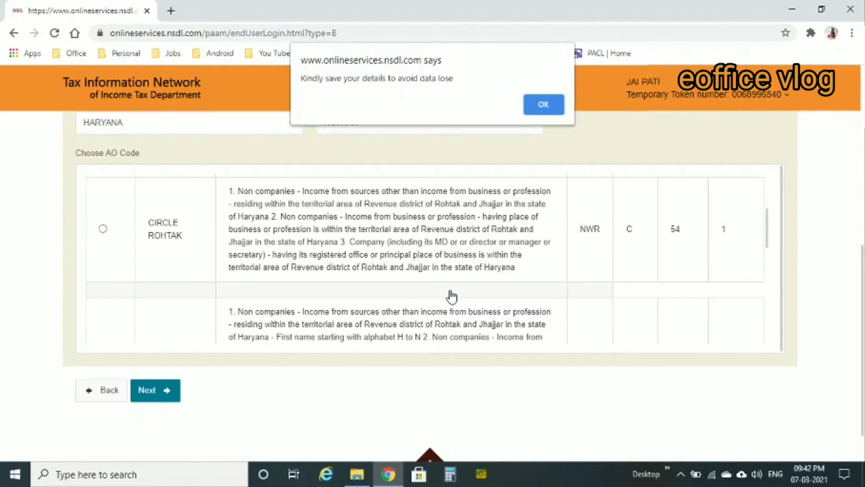
click(543, 104)
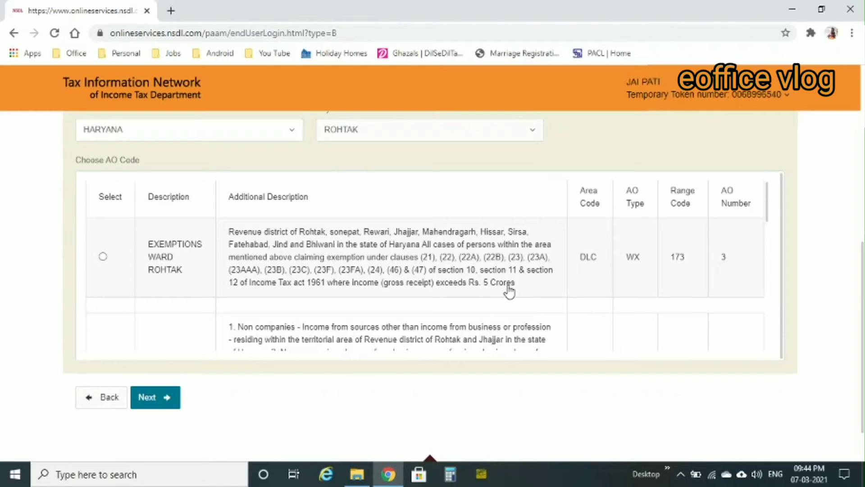
scroll(519, 297, down, 2)
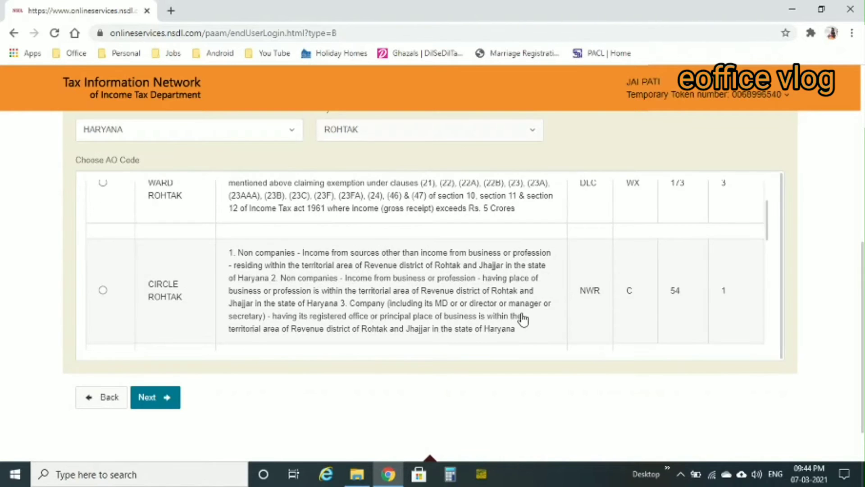
scroll(522, 319, down, 3)
scroll(522, 319, up, 2)
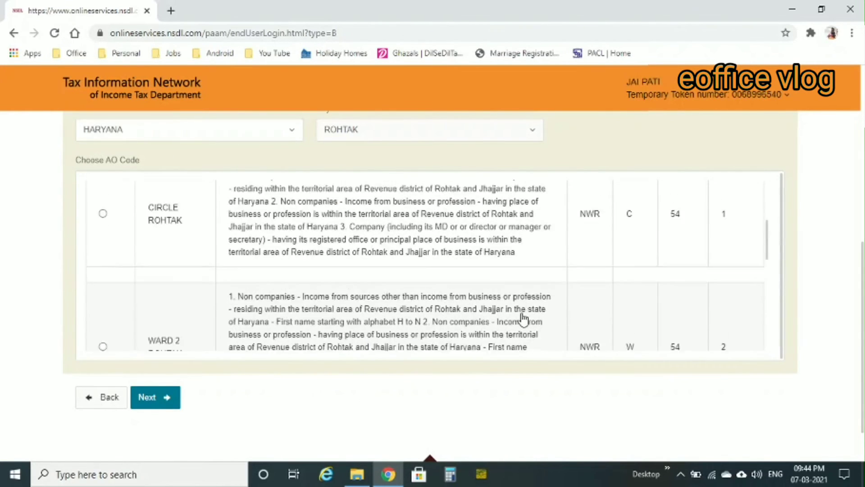
scroll(522, 319, down, 7)
scroll(523, 319, down, 6)
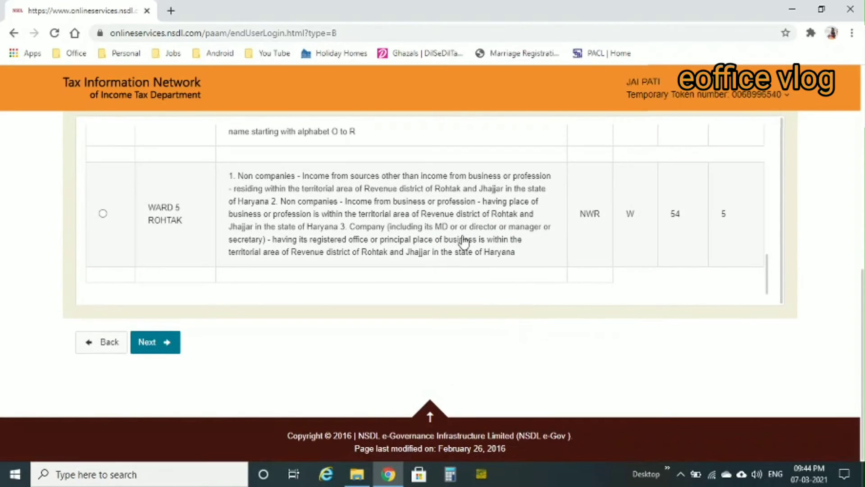
scroll(462, 239, up, 6)
scroll(461, 239, up, 3)
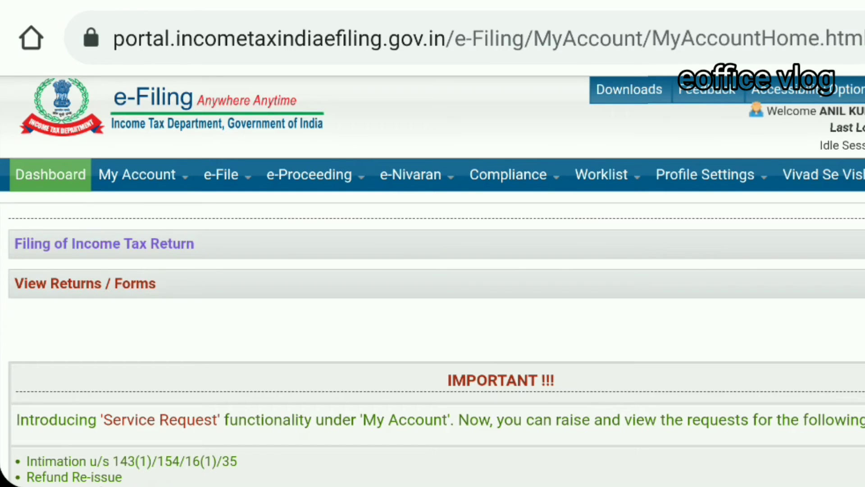
Open My Profile from the profile options on the Income Tax e-Filing portal
drag(730, 379, 733, 347)
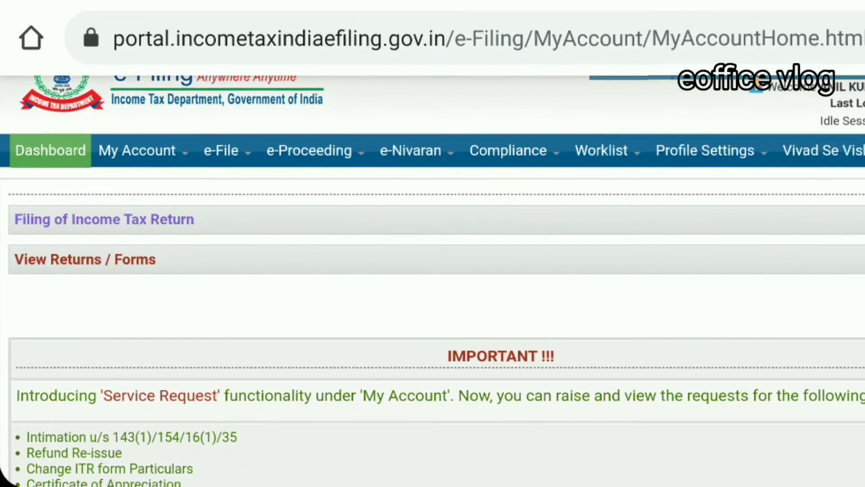
click(705, 150)
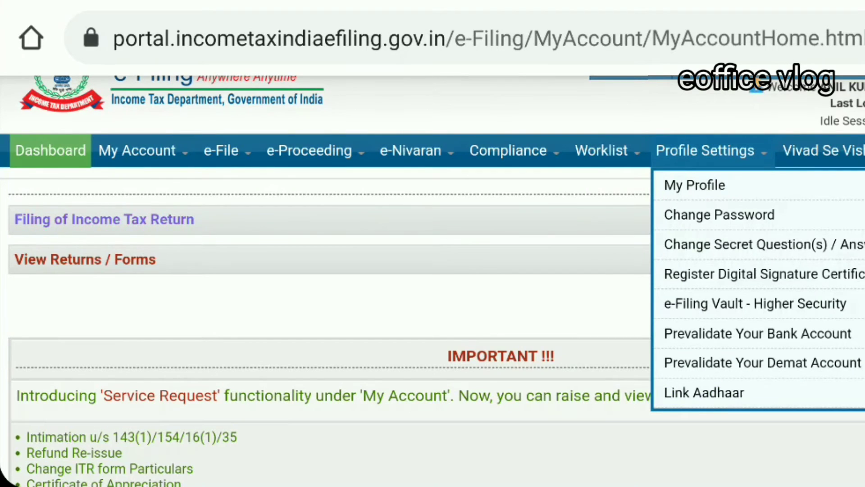
click(694, 185)
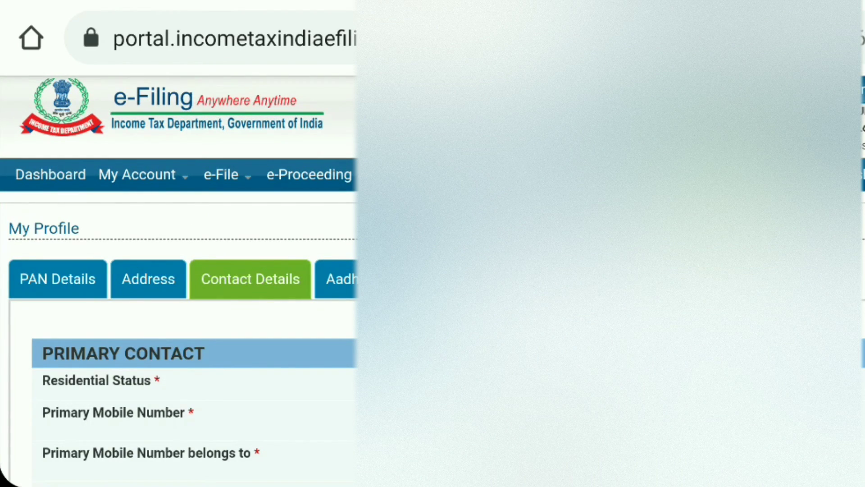
Check the PAN's Jurisdiction Details, then choose CIRCLE ROHTAK as the AO code
click(58, 279)
scroll(218, 371, down, 3)
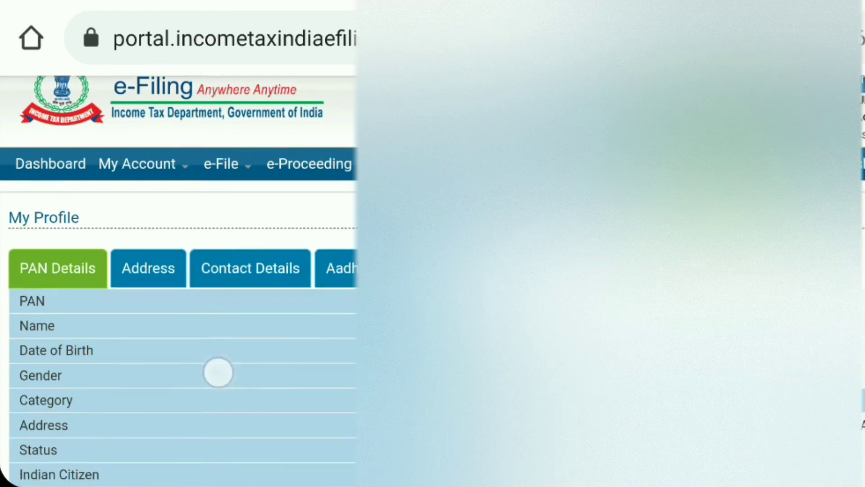
drag(303, 396, 260, 228)
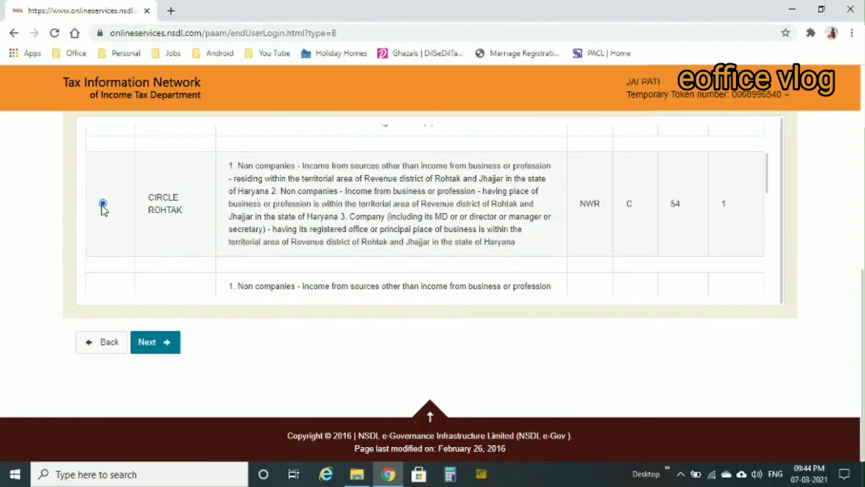
click(282, 239)
Move on from the current form page to the next application step
scroll(299, 235, up, 2)
scroll(15, 193, up, 7)
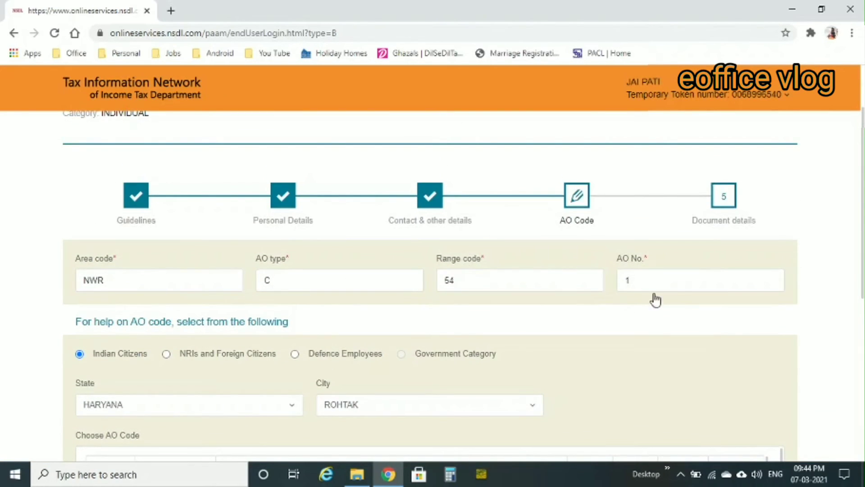
scroll(839, 341, down, 7)
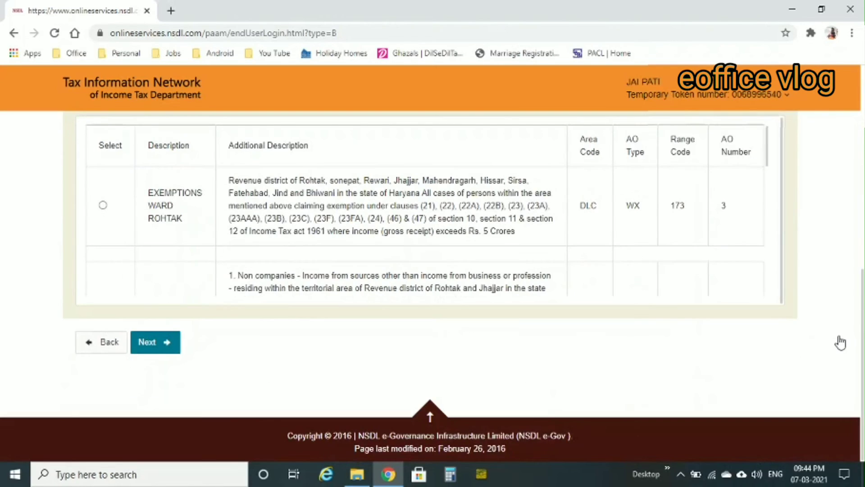
click(162, 350)
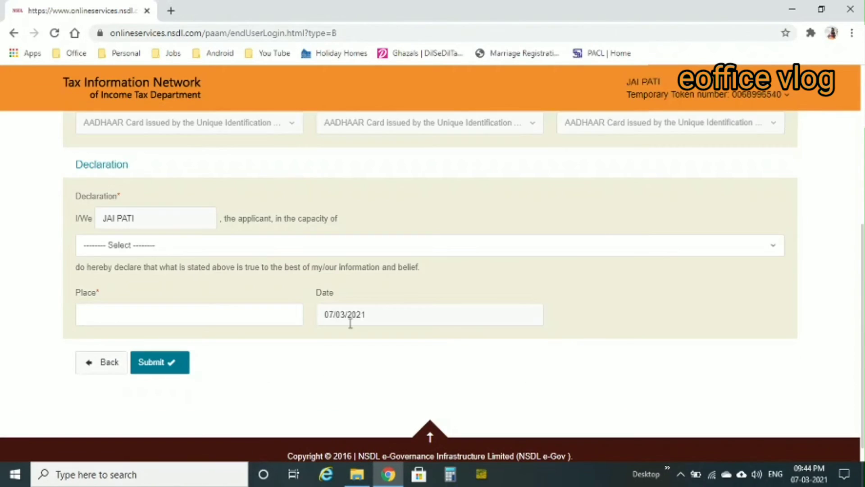
Declare in the capacity Himself/Herself with place ROHTAK and submit the form
click(189, 251)
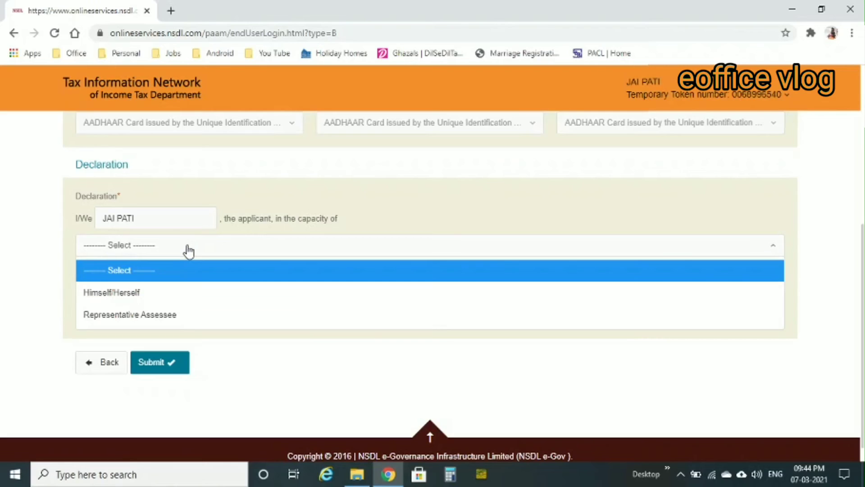
click(136, 293)
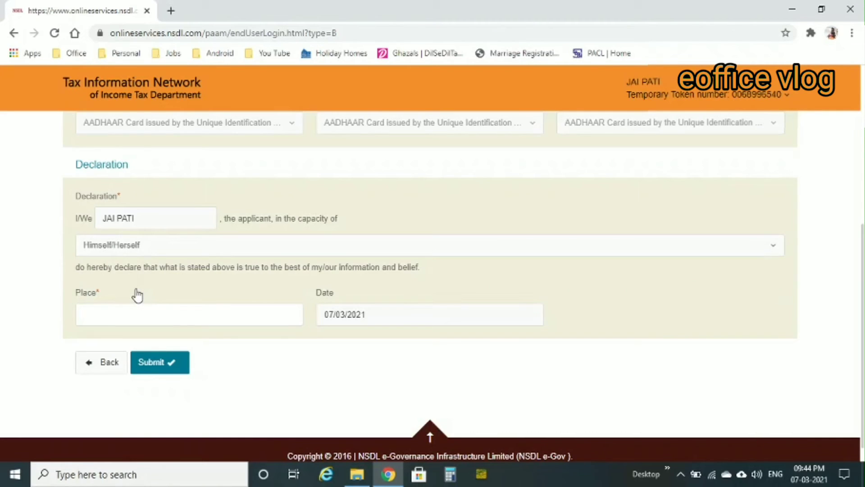
click(134, 312)
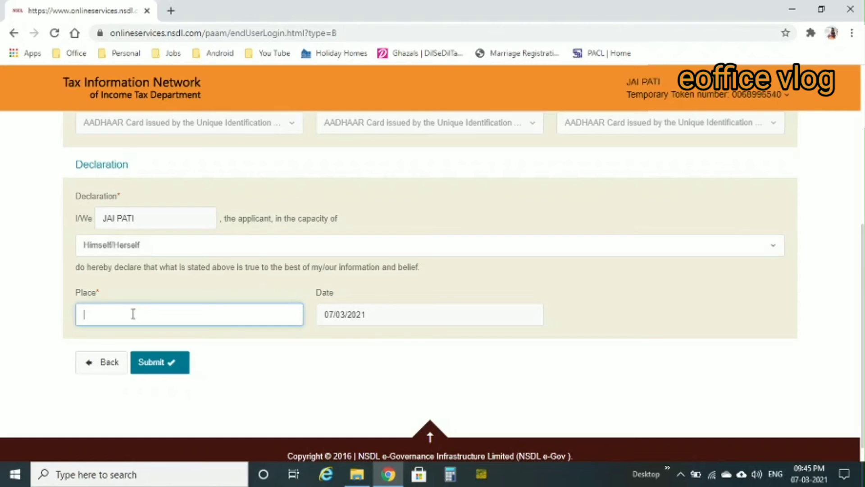
text(ROHTAK)
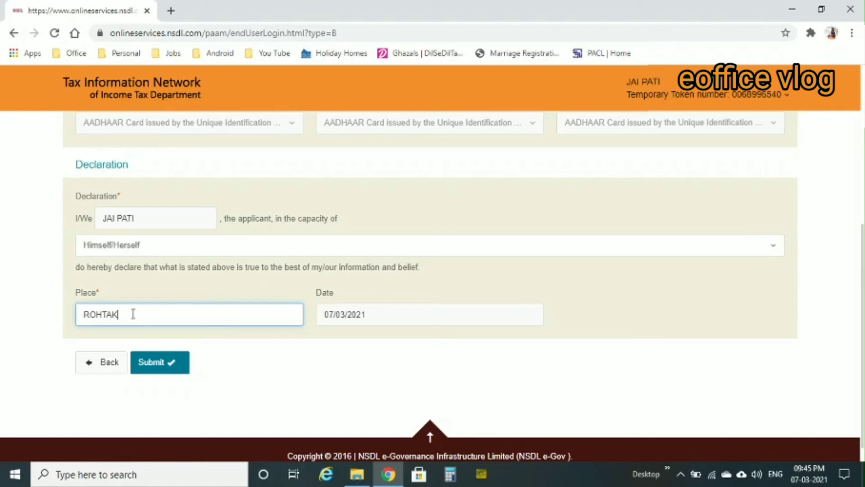
click(166, 375)
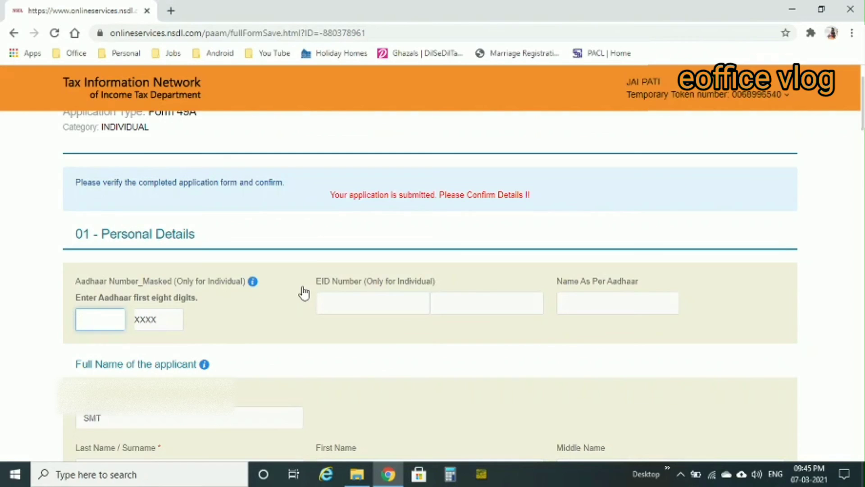
Scroll through the review page to check the details, then proceed to payment
scroll(412, 409, up, 2)
scroll(412, 409, down, 20)
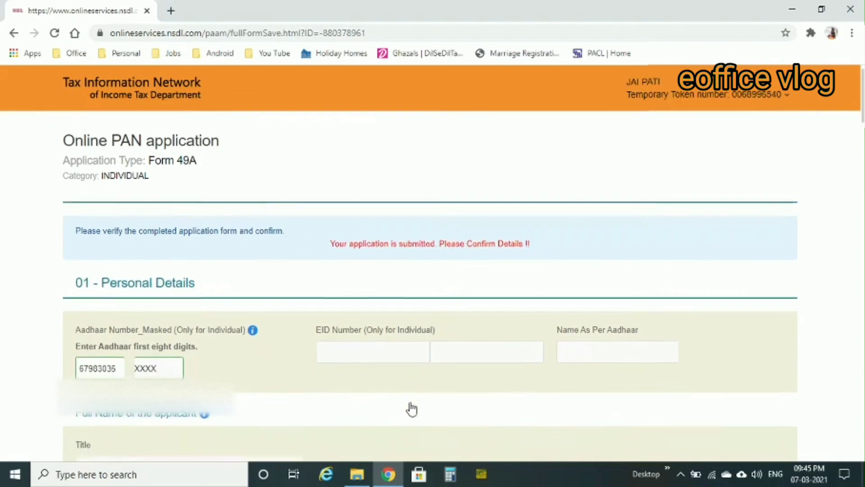
scroll(411, 403, down, 20)
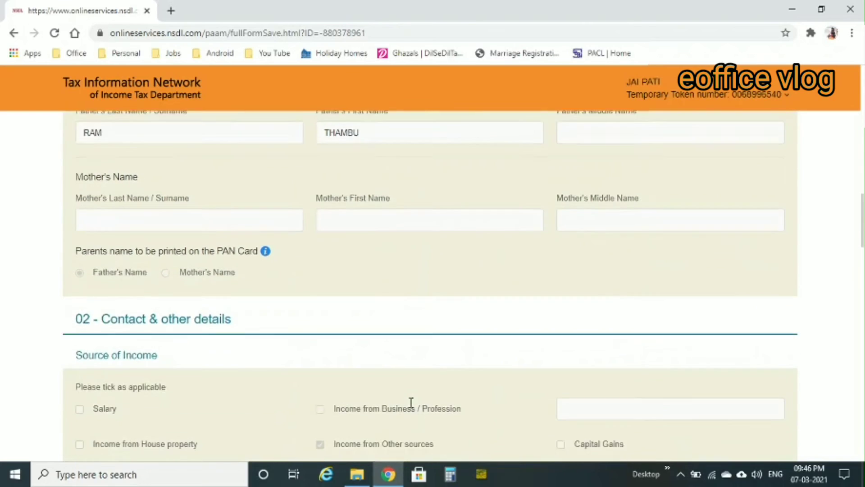
scroll(412, 402, down, 20)
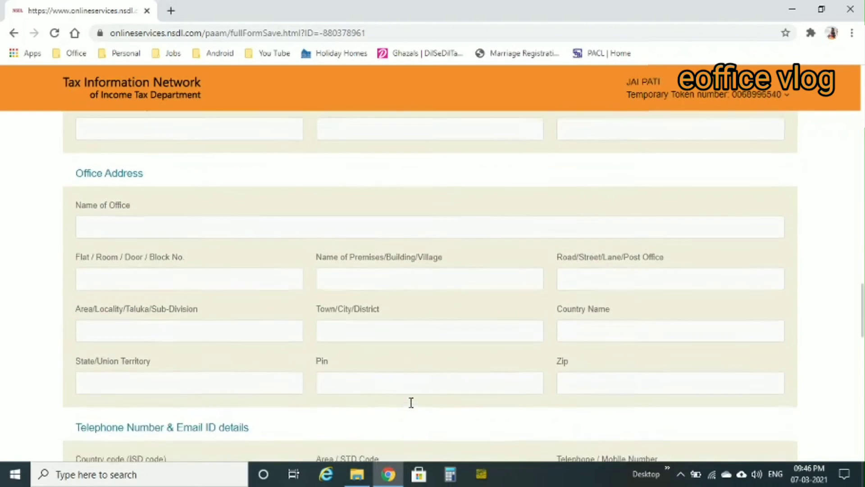
scroll(411, 408, down, 15)
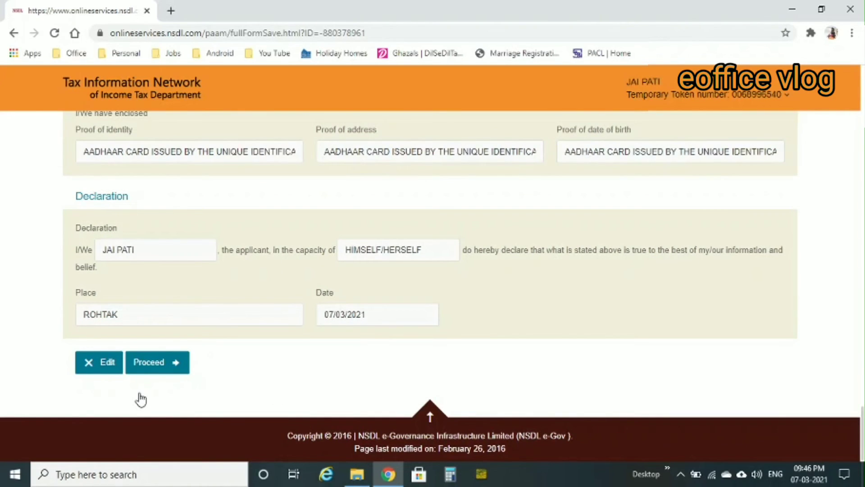
click(161, 369)
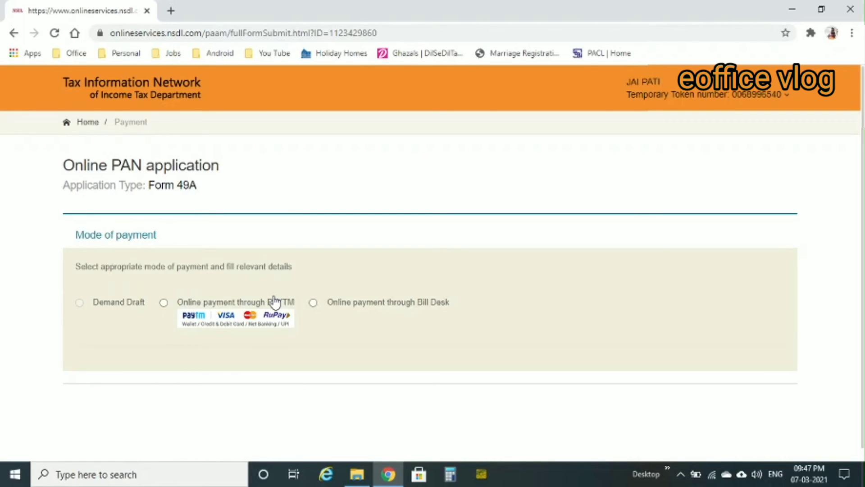
Choose online payment through Bill Desk, accept the terms, and confirm the 106.90 fee
click(313, 303)
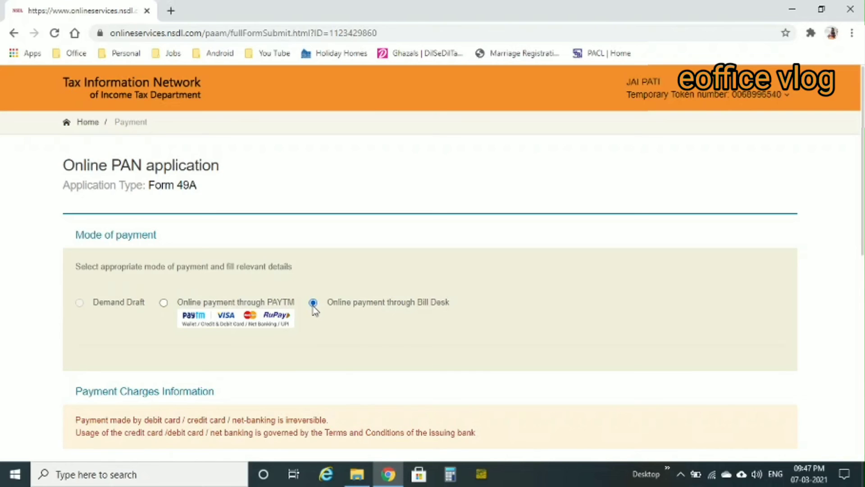
scroll(395, 354, down, 1)
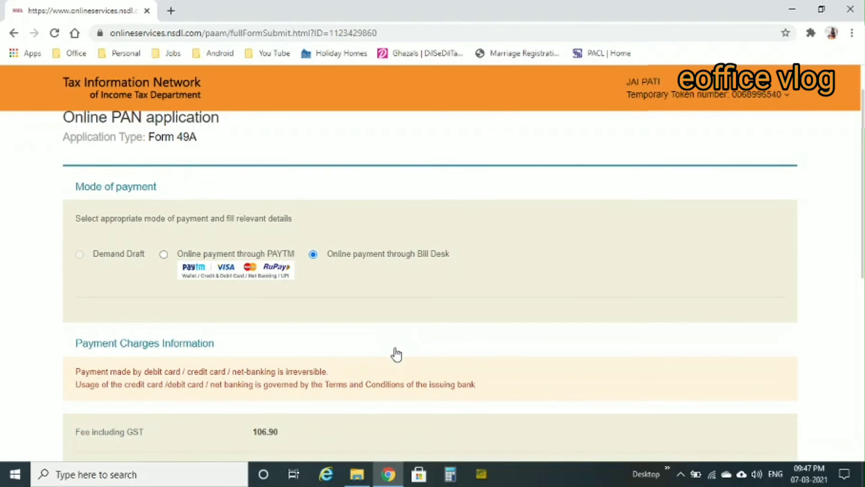
scroll(396, 355, down, 2)
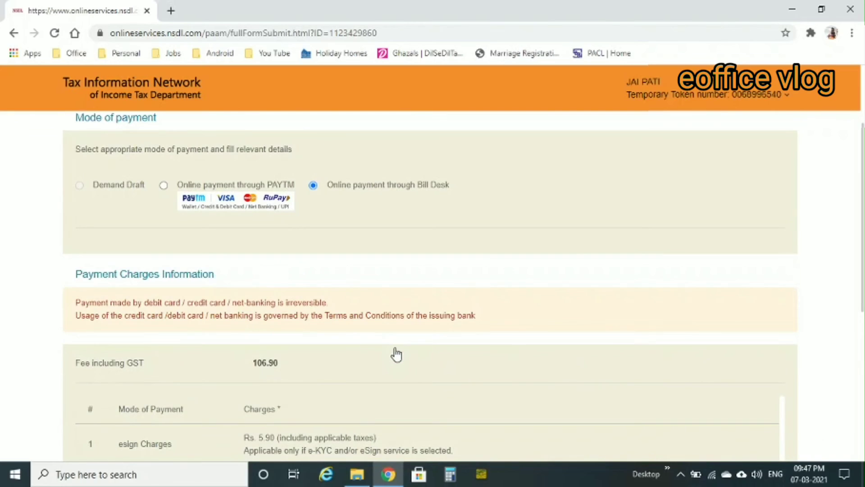
scroll(396, 355, down, 2)
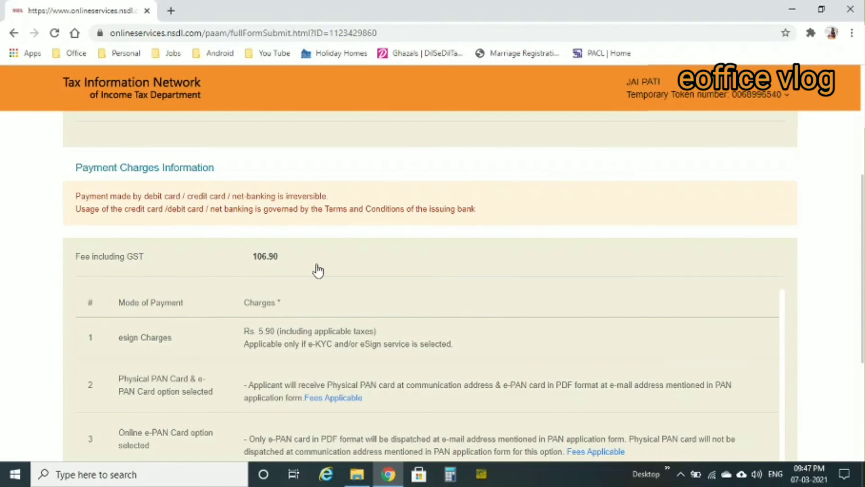
scroll(182, 385, down, 4)
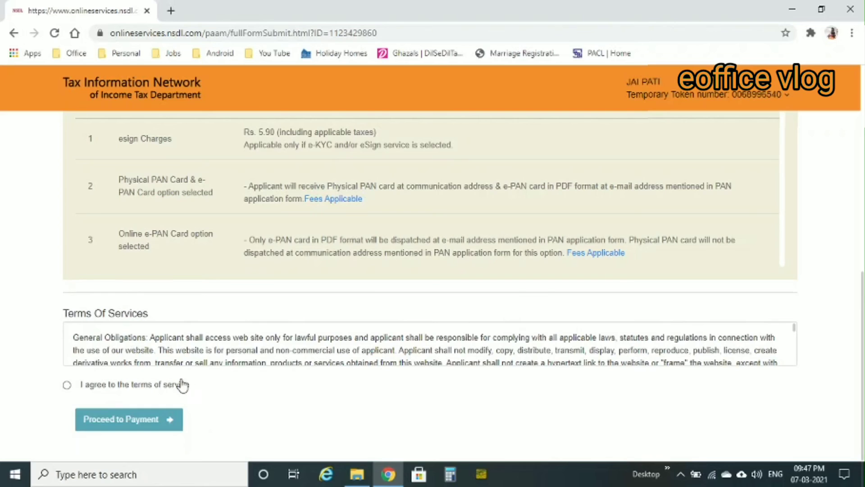
click(66, 385)
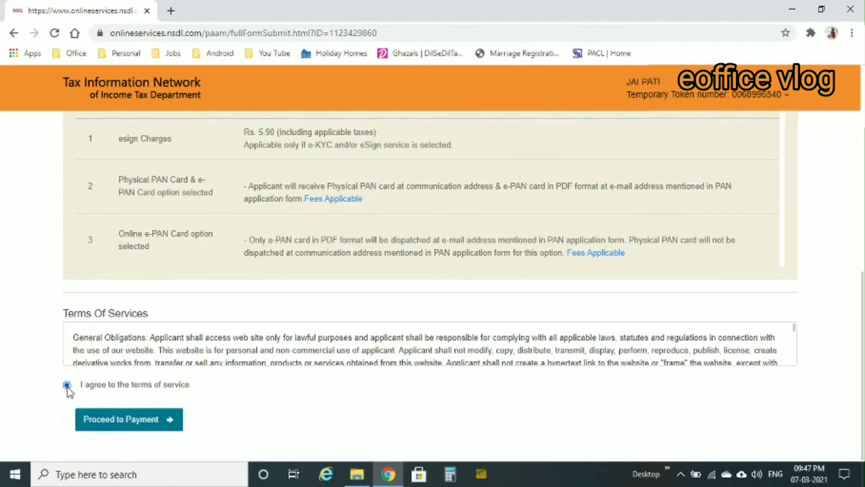
click(137, 424)
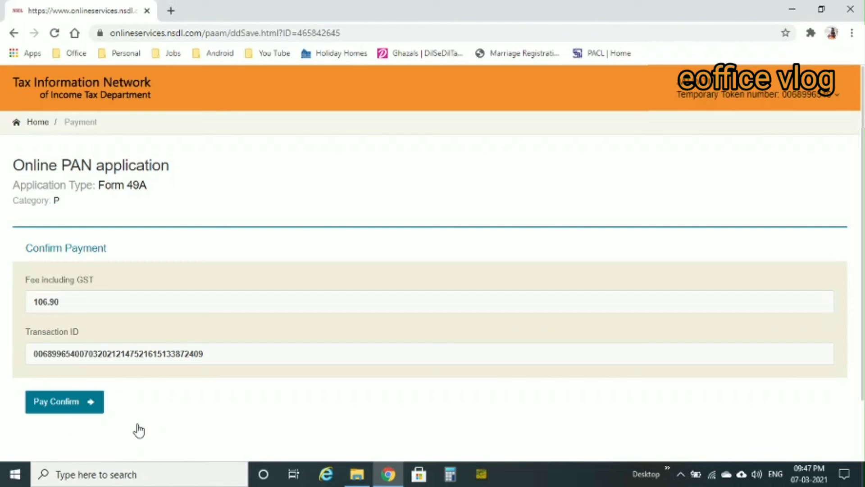
click(67, 410)
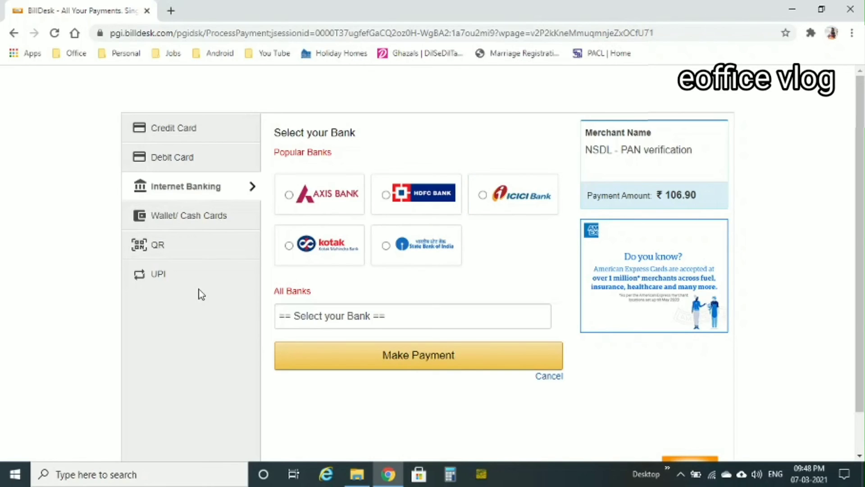
Pay the ₹106.90 fee by QR using the BharatQR option and make the payment
click(159, 255)
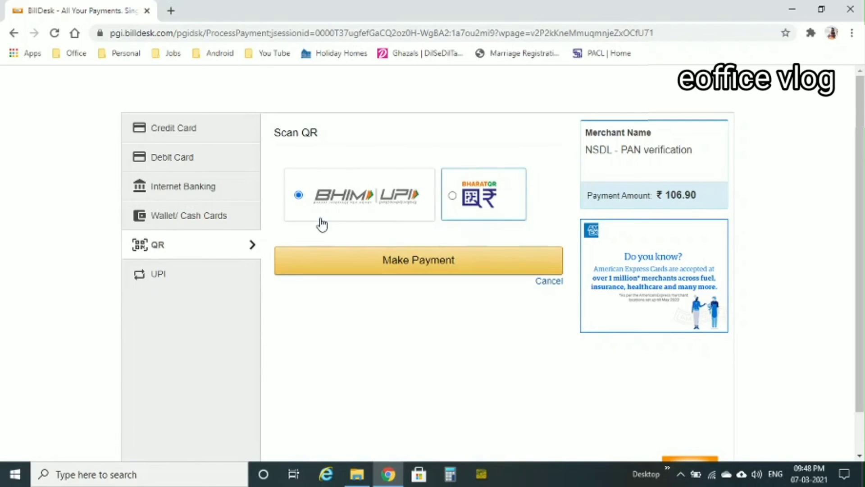
click(453, 196)
click(427, 262)
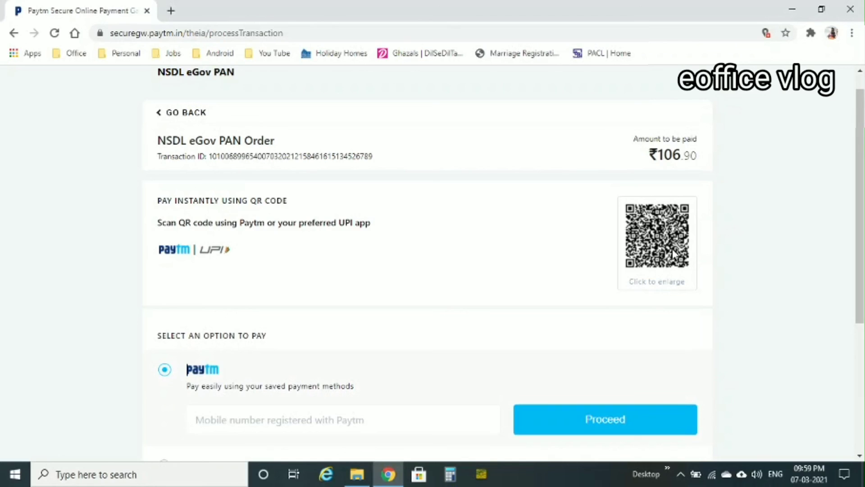
Glance at the enlarged QR code, then choose Net Banking with ICICI Bank
click(655, 290)
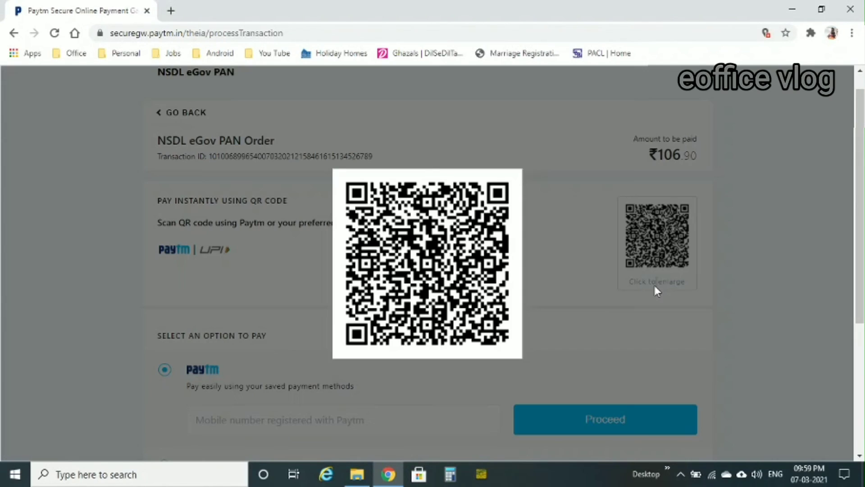
click(523, 170)
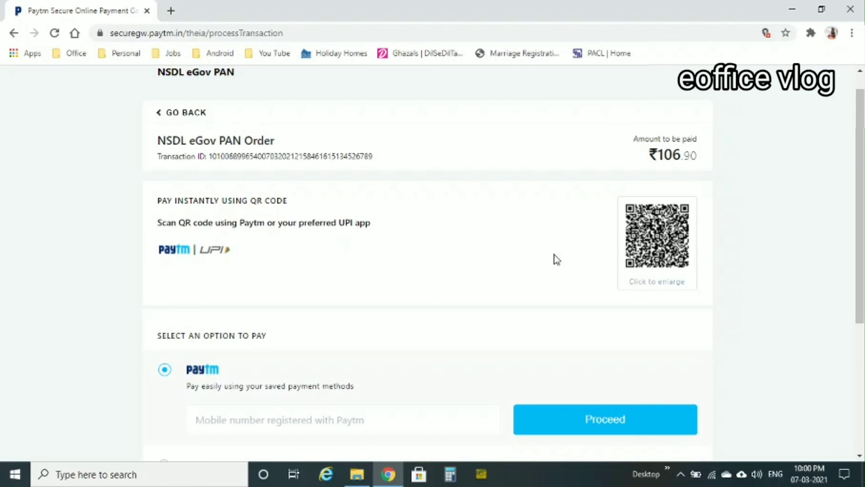
scroll(557, 260, down, 1)
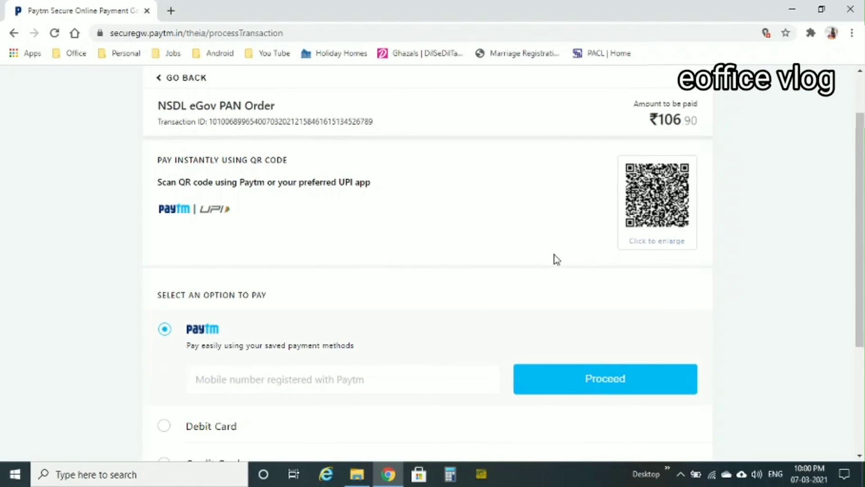
scroll(556, 260, down, 4)
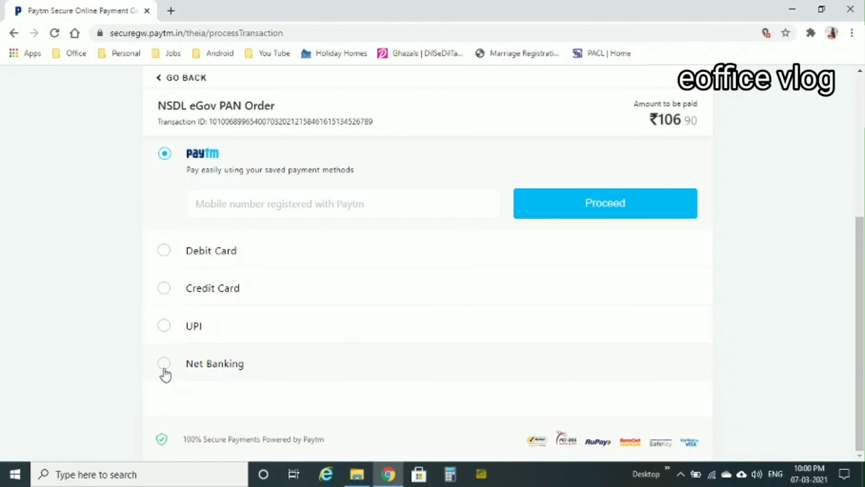
click(165, 367)
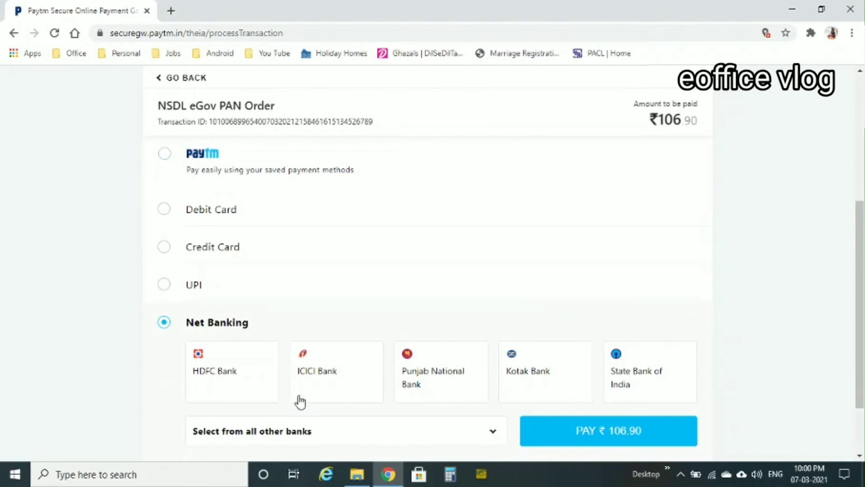
click(313, 393)
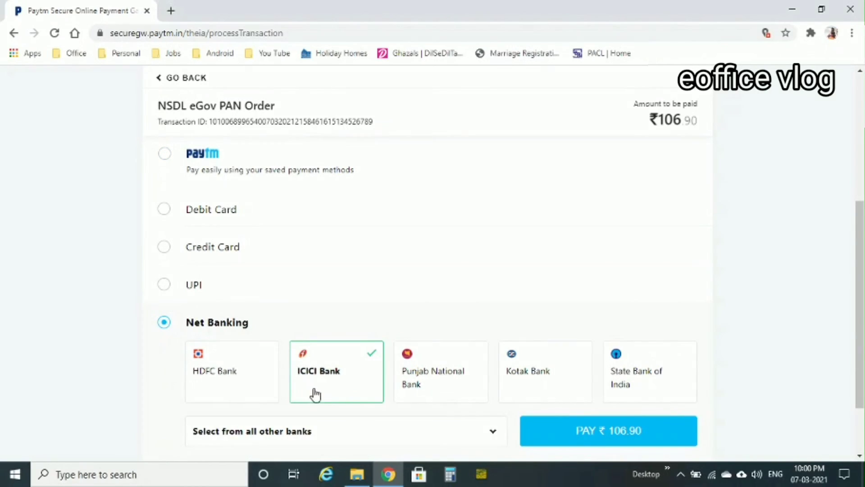